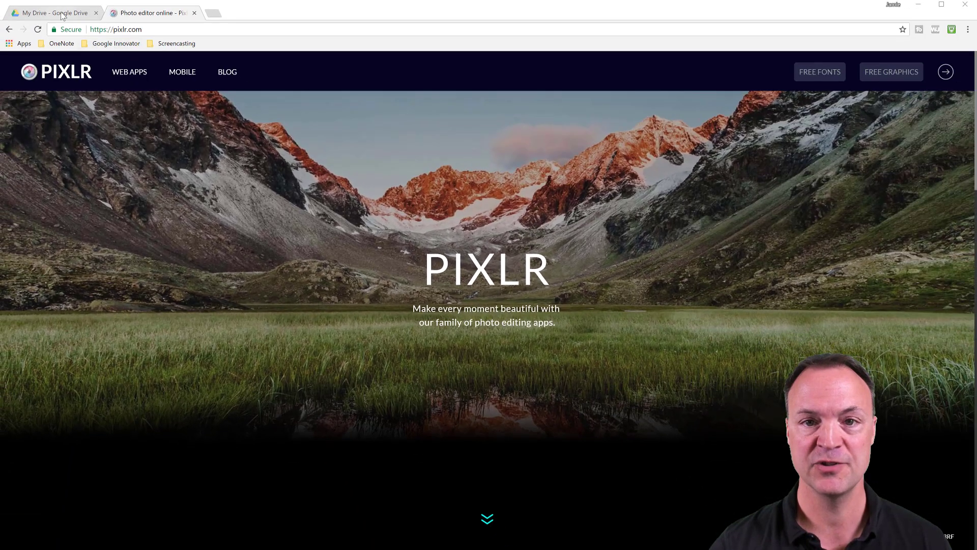
Switch to the 'My Drive - Google Drive' browser tab
left_click(61, 16)
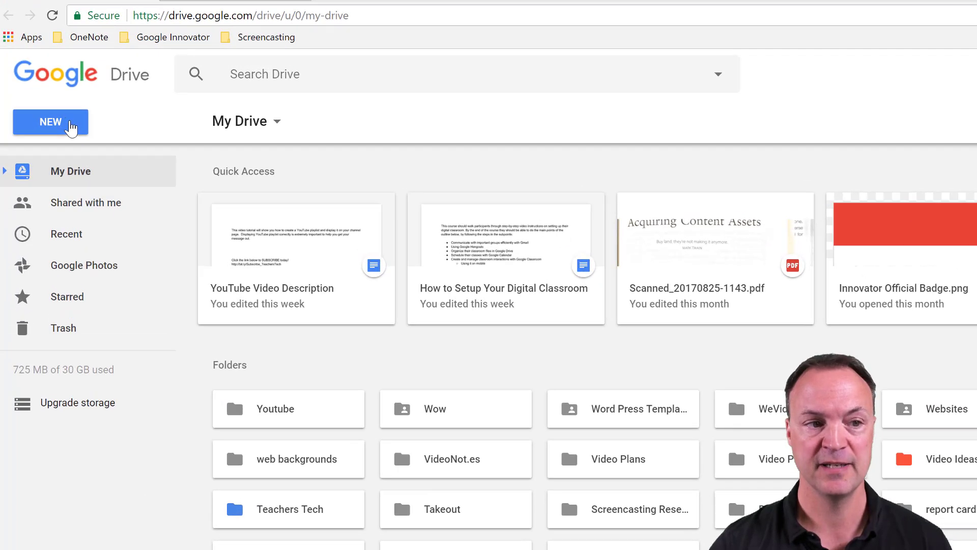
Find Pixlr Editor under Google Drive's New > More apps, then return to the Pixlr tab
left_click(65, 121)
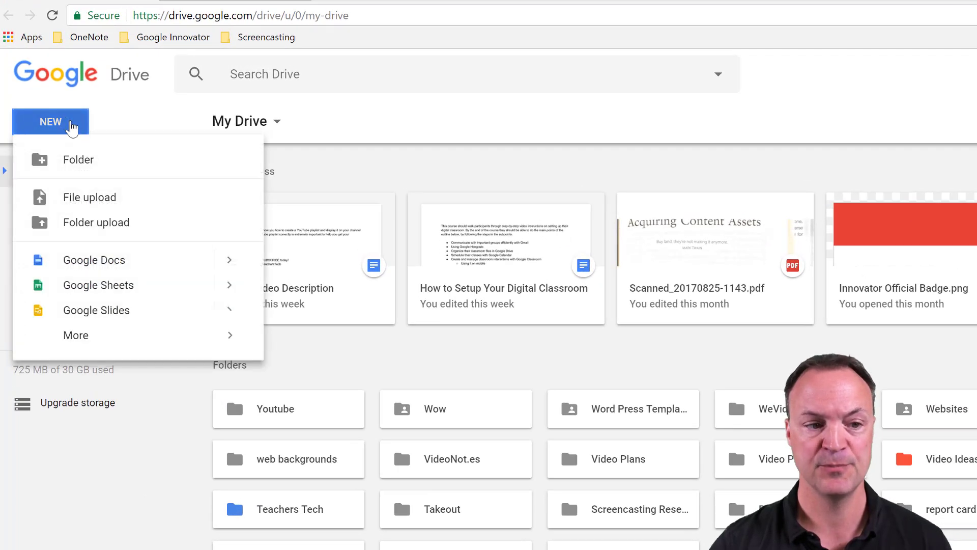
mouse_move(177, 338)
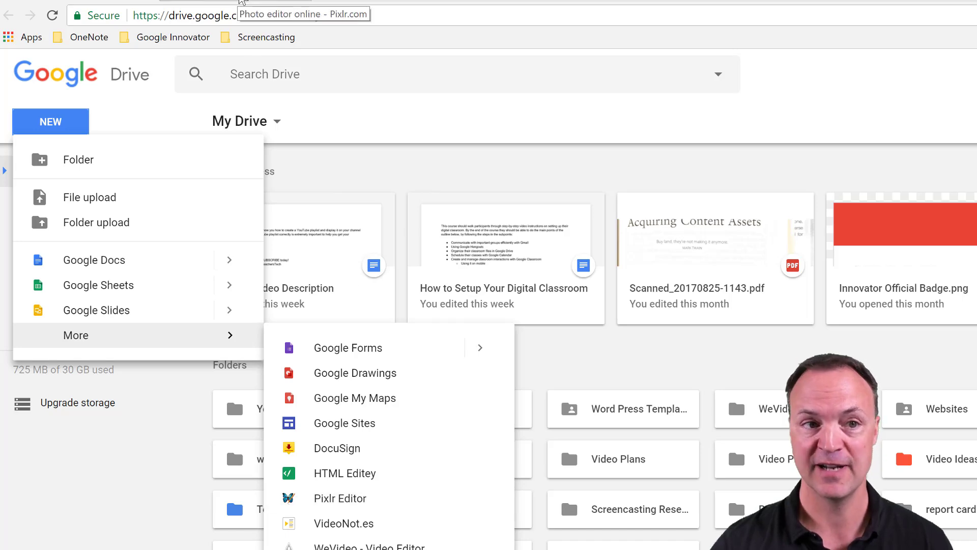
left_click(242, 3)
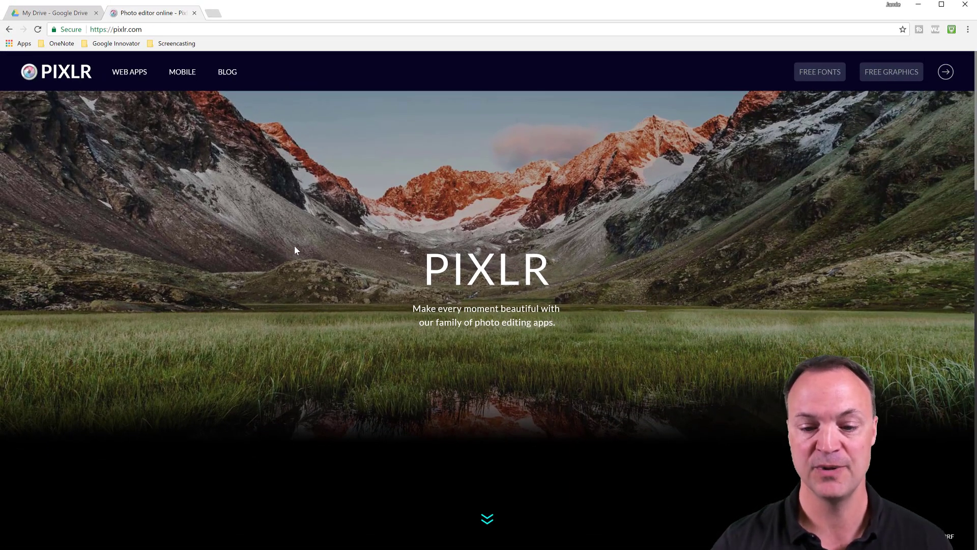
Scroll down pixlr.com and launch the Pixlr Editor web app
scroll(298, 247, "down", 5)
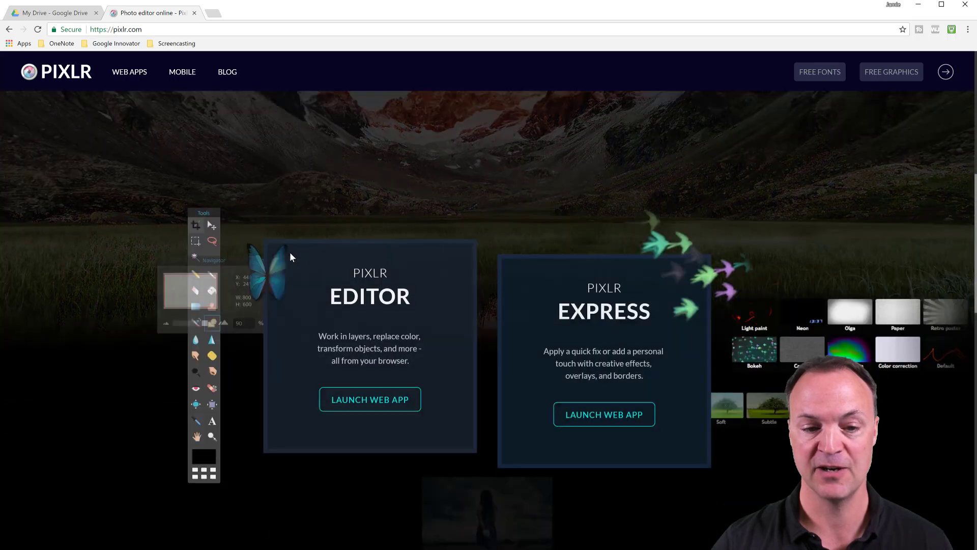
scroll(423, 340, "down", 2)
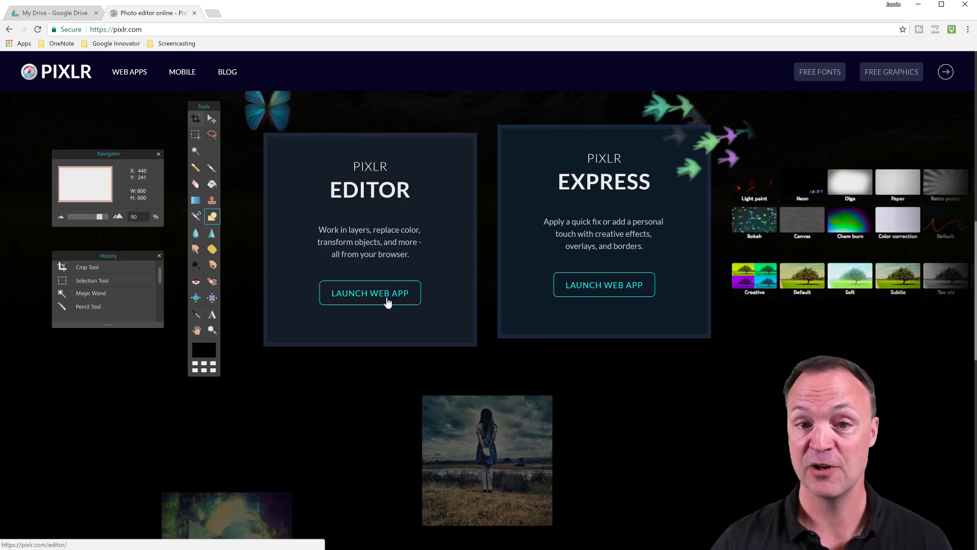
left_click(379, 298)
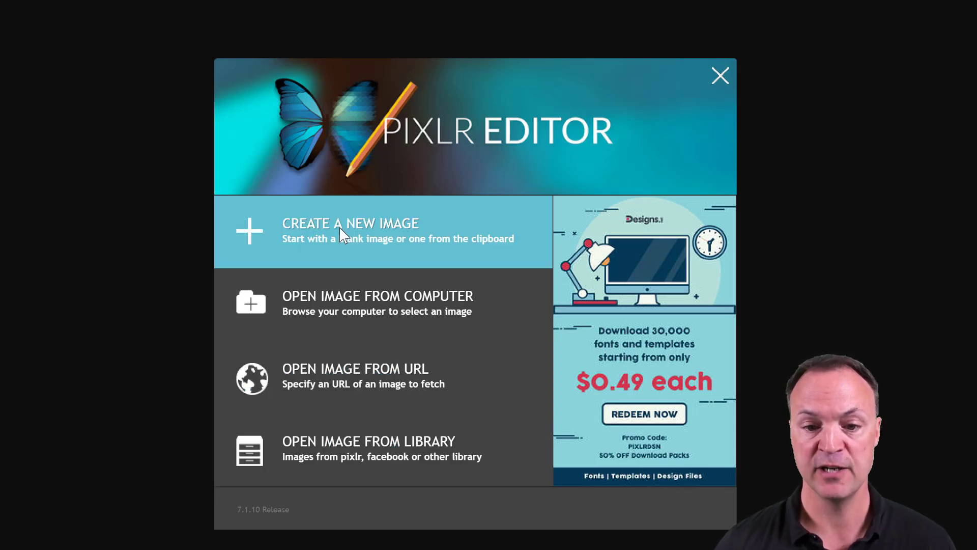
Start a new blank image and rename it from Untitled to 'Example'
left_click(374, 231)
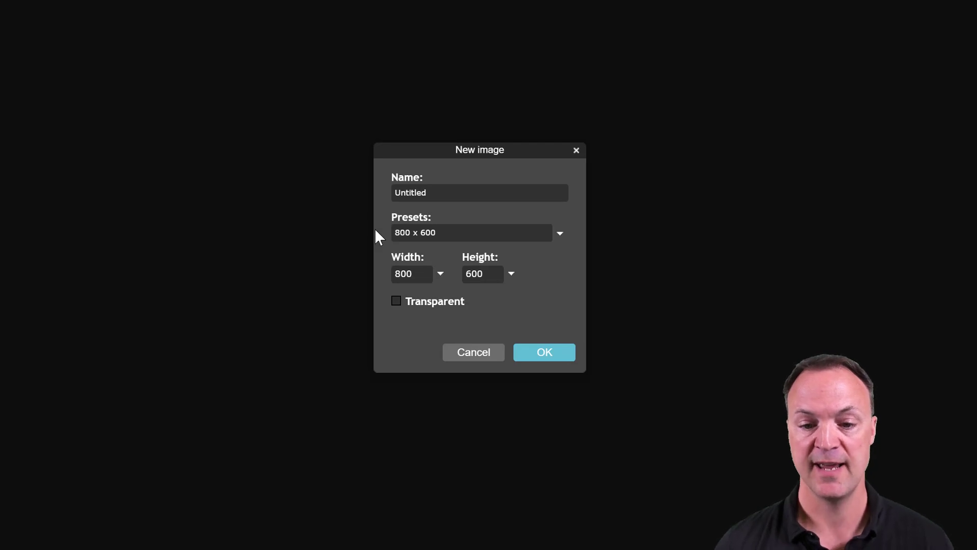
double_click(451, 193)
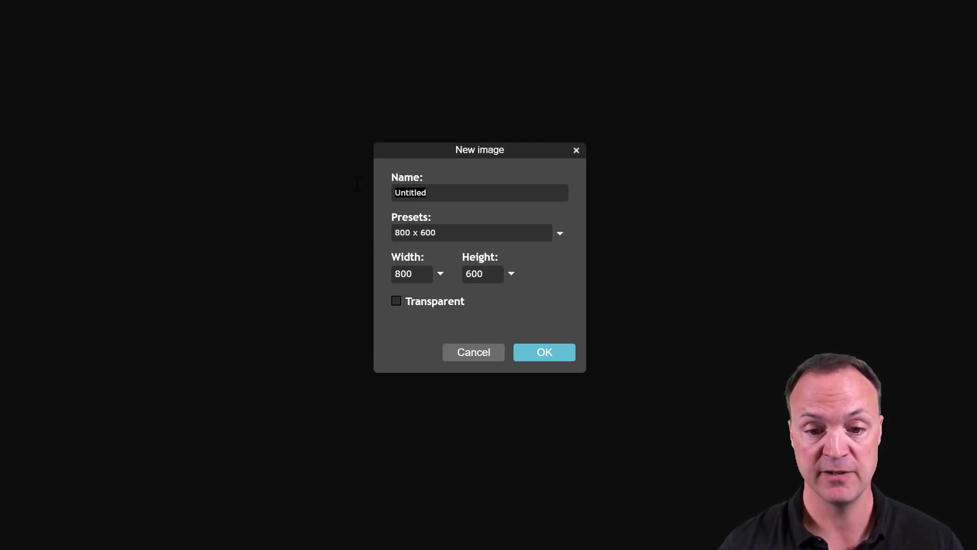
left_click(455, 194)
key("BackSpace")
key("BackSpace")
key("BackSpace")
key("BackSpace")
key("BackSpace")
key("BackSpace")
key("BackSpace")
key("BackSpace")
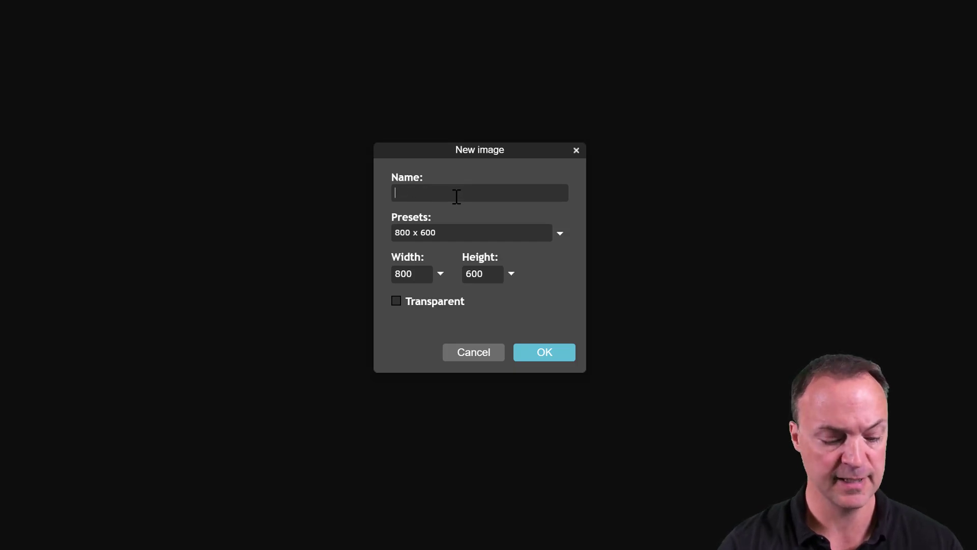
type("Example")
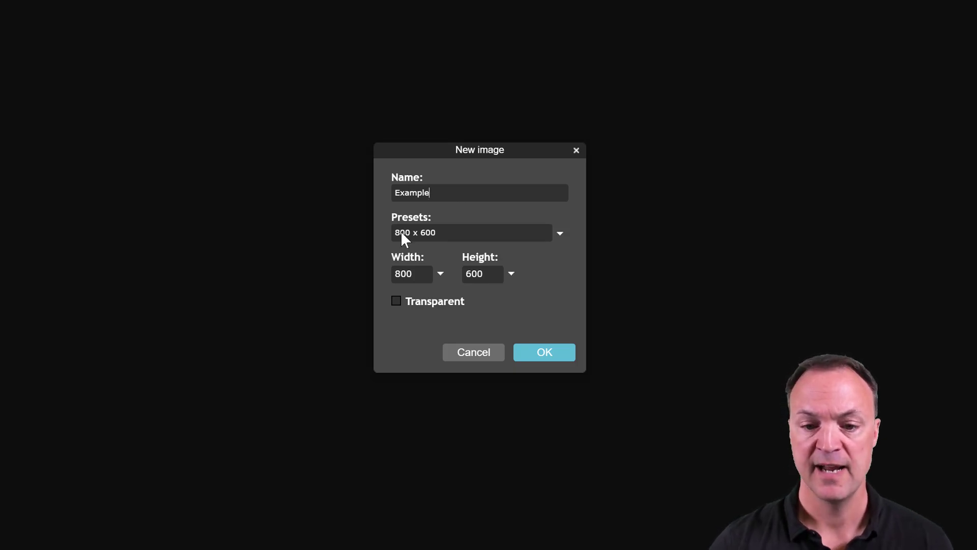
Browse the size presets and keep the 800 x 600 preset
left_click(460, 236)
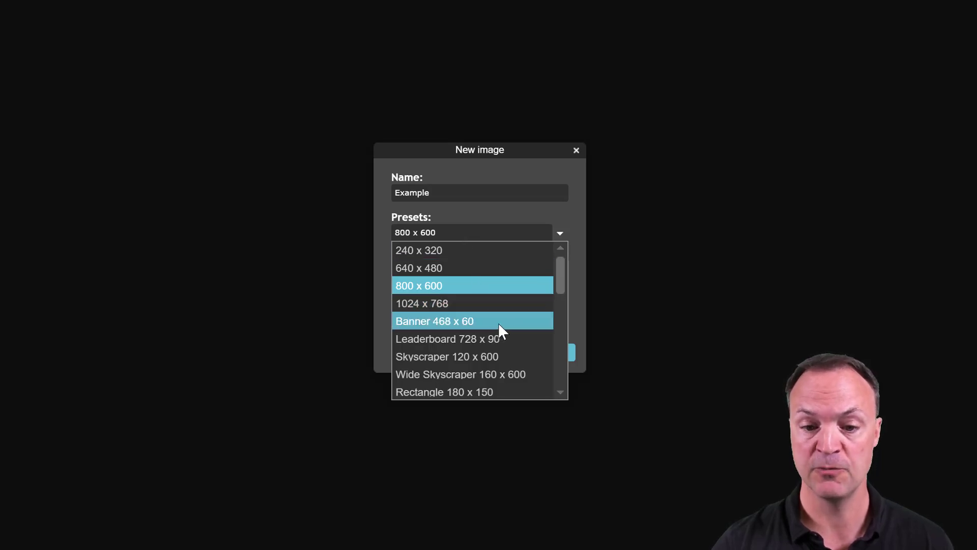
scroll(498, 333, "down", 1)
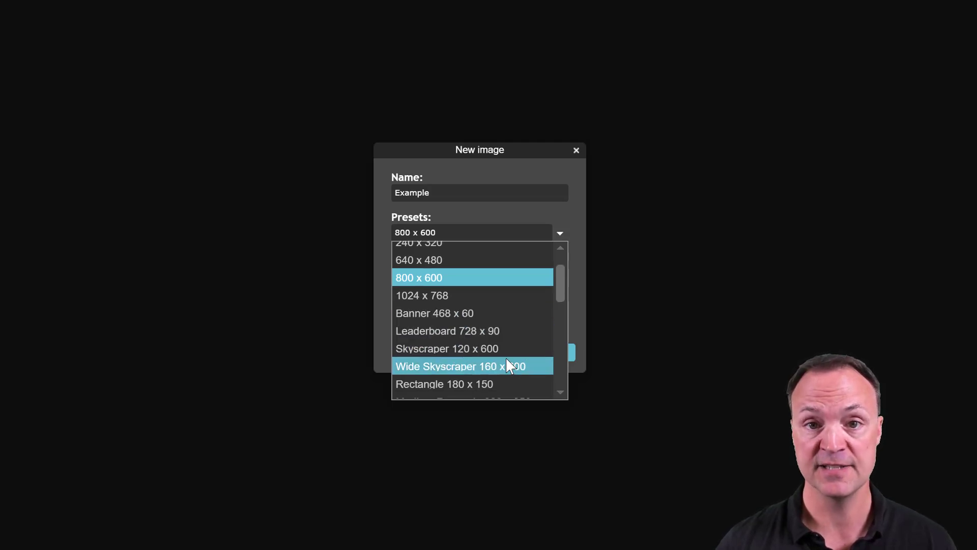
scroll(500, 338, "down", 1)
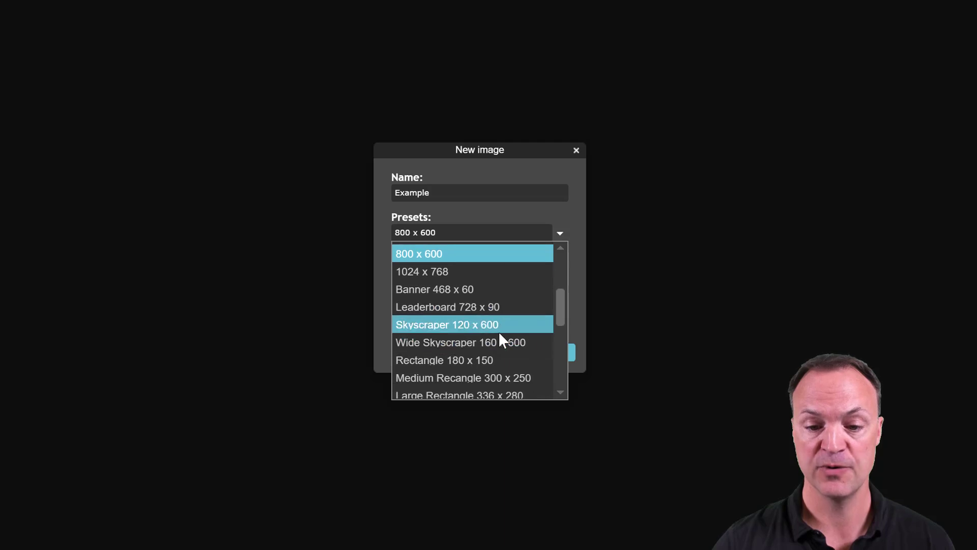
scroll(497, 331, "down", 3)
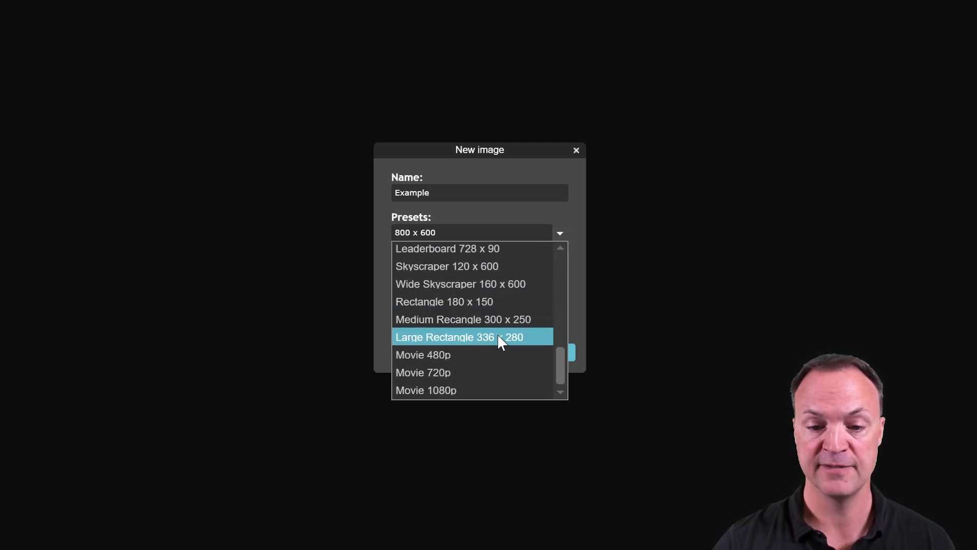
scroll(497, 338, "up", 4)
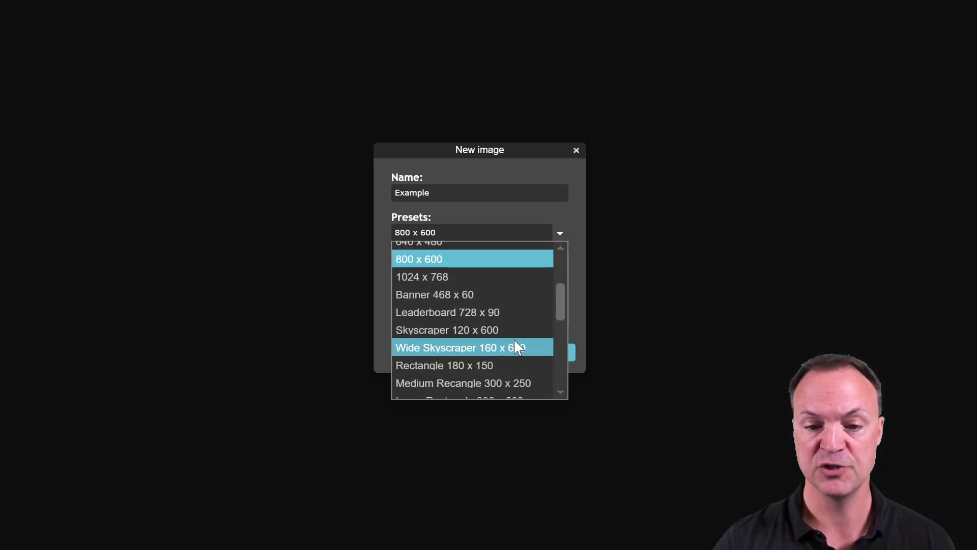
scroll(515, 346, "up", 2)
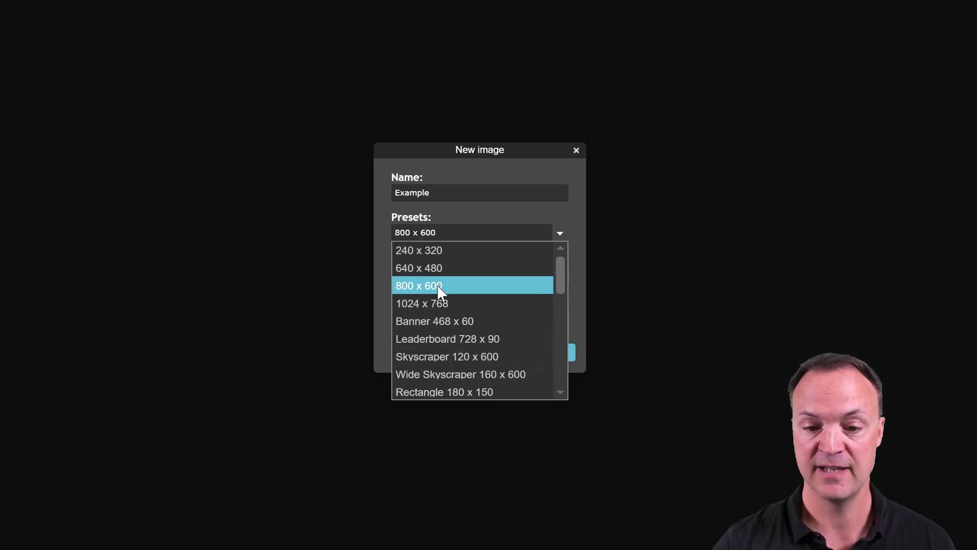
left_click(439, 286)
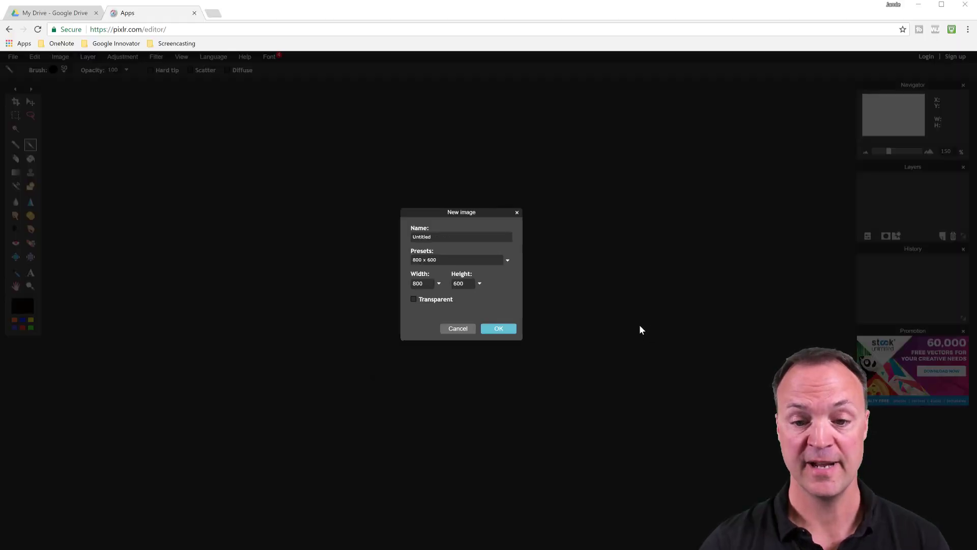
Create the white 800 x 600 canvas and paint a thick black diagonal stroke with the size-50 brush
left_click(499, 328)
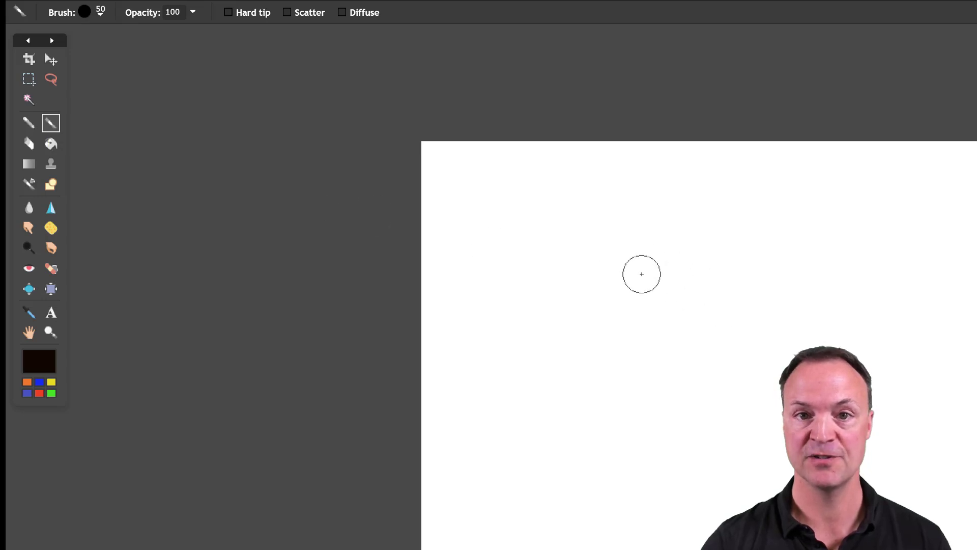
left_click_drag(556, 265, 799, 344)
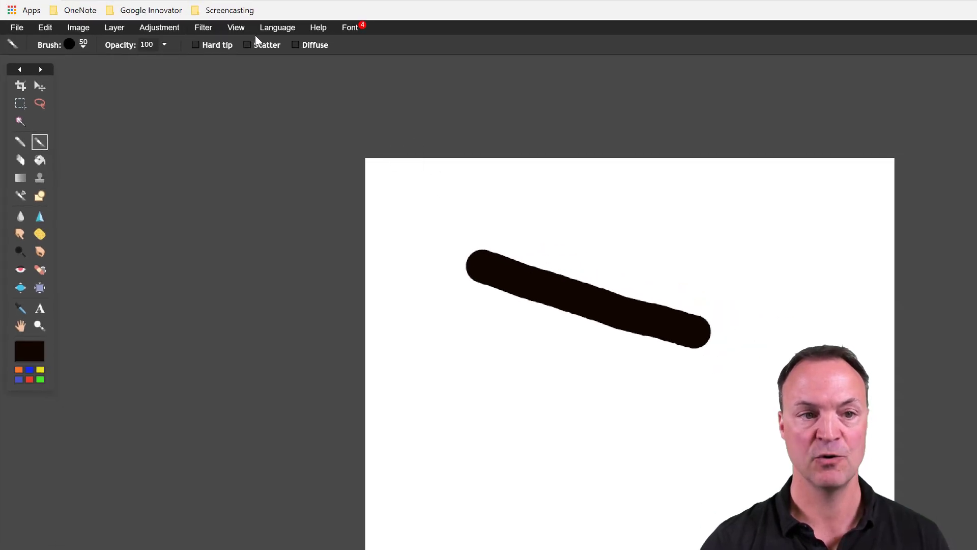
Zoom in with View > Zoom in, then zoom in and out on the stroke using the Zoom tool
left_click(235, 27)
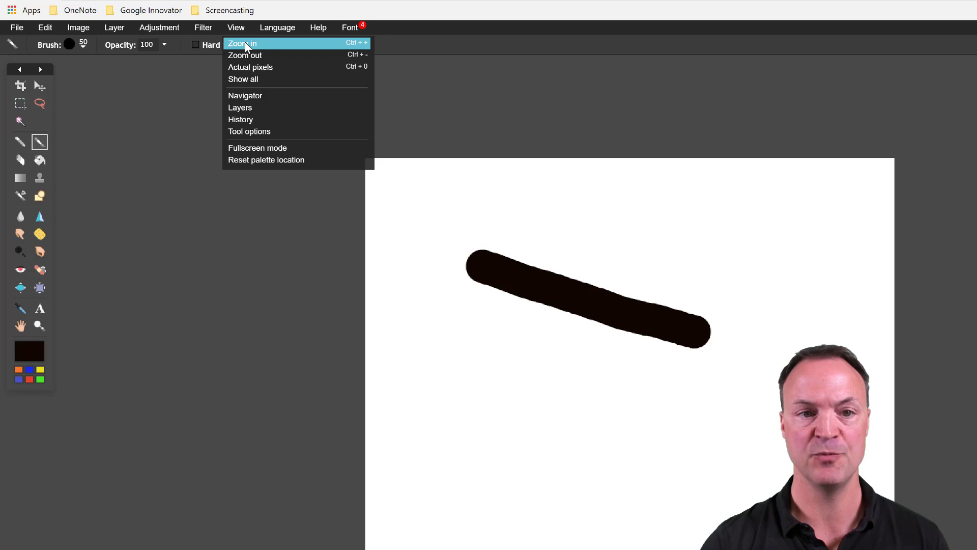
left_click(308, 43)
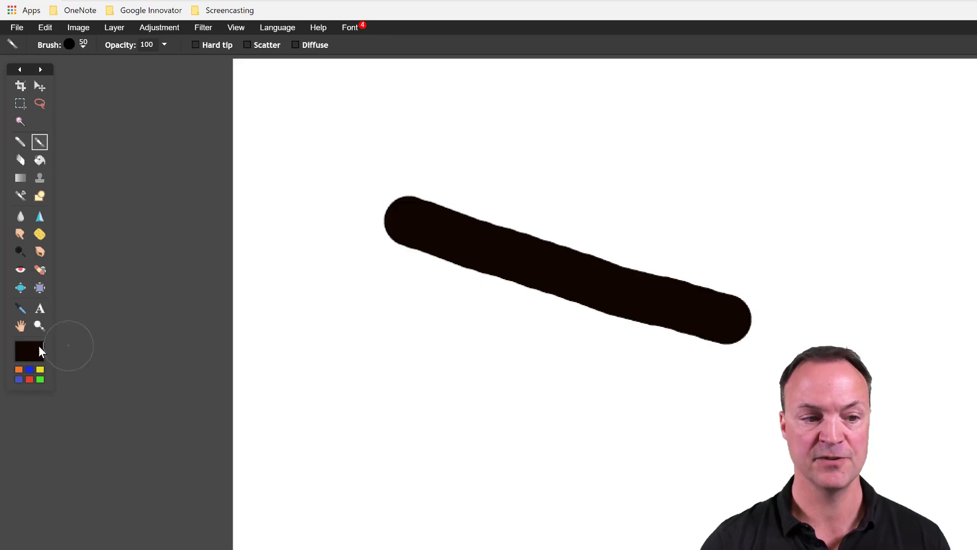
left_click(40, 327)
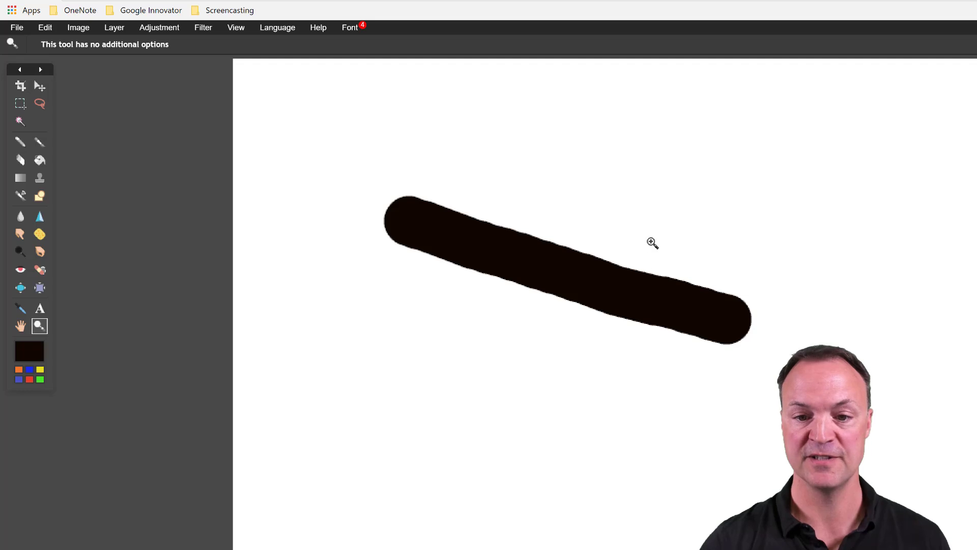
left_click(644, 236)
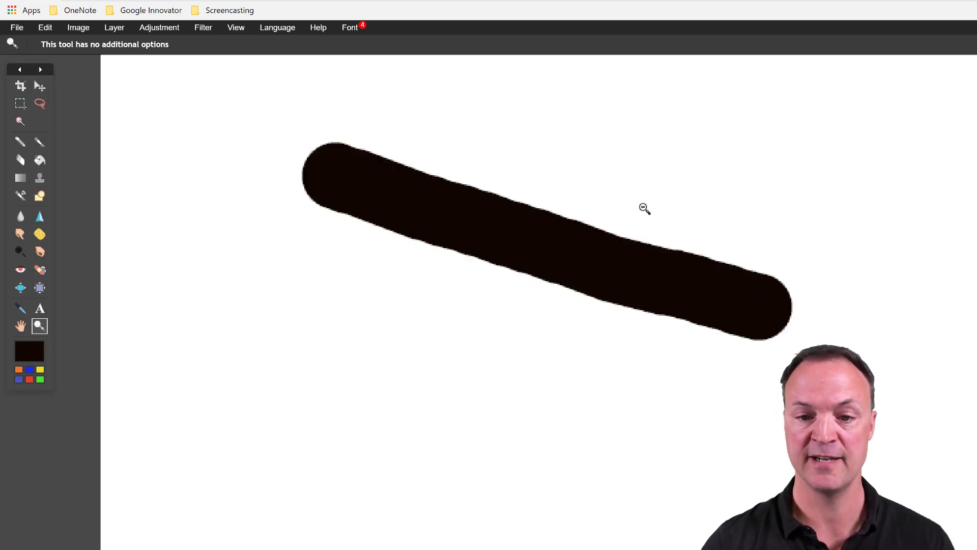
left_click(642, 210, "alt")
left_click(643, 215, "alt")
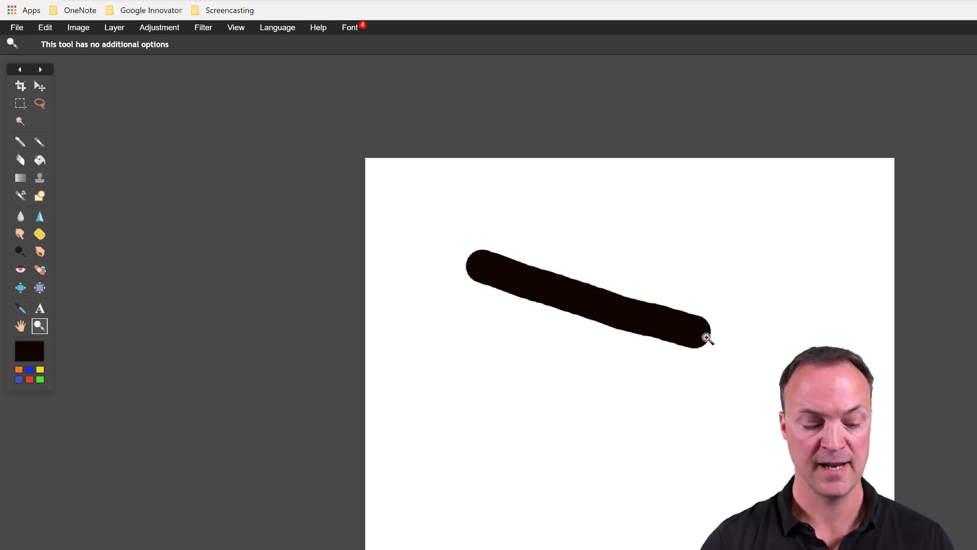
Zoom in and out around the stroke's right end, then return to the Brush tool
left_click(706, 338)
left_click(754, 327)
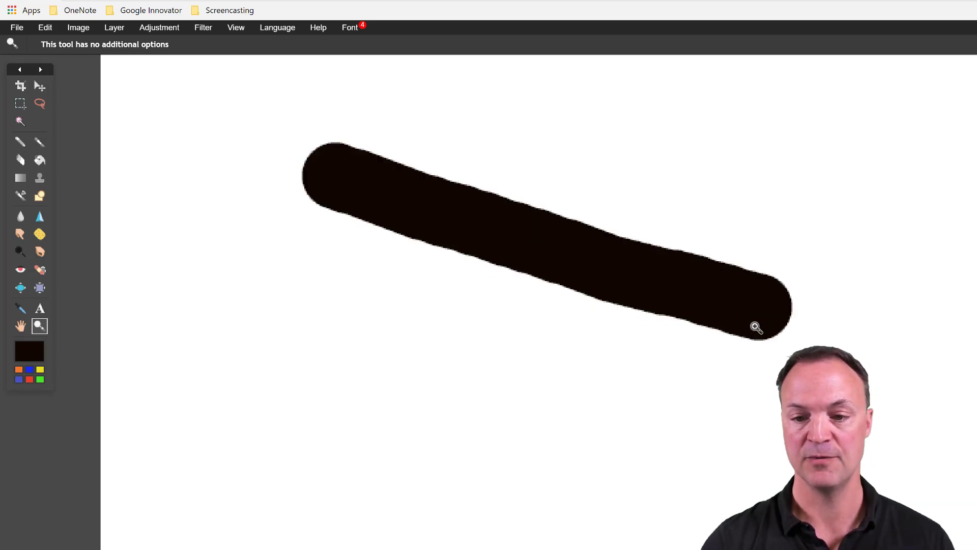
left_click(783, 315)
left_click(637, 255, "alt")
left_click(639, 257, "alt")
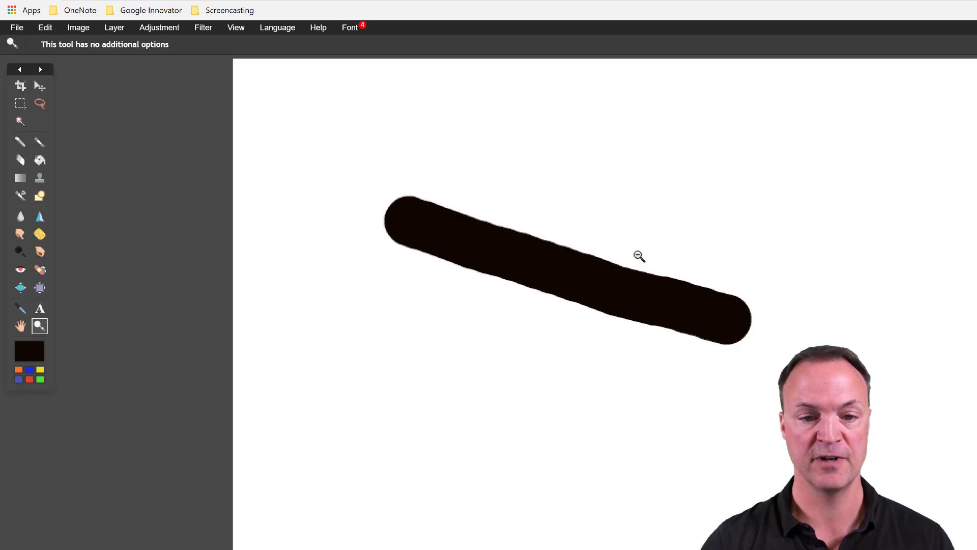
left_click(641, 257, "alt")
left_click(654, 259)
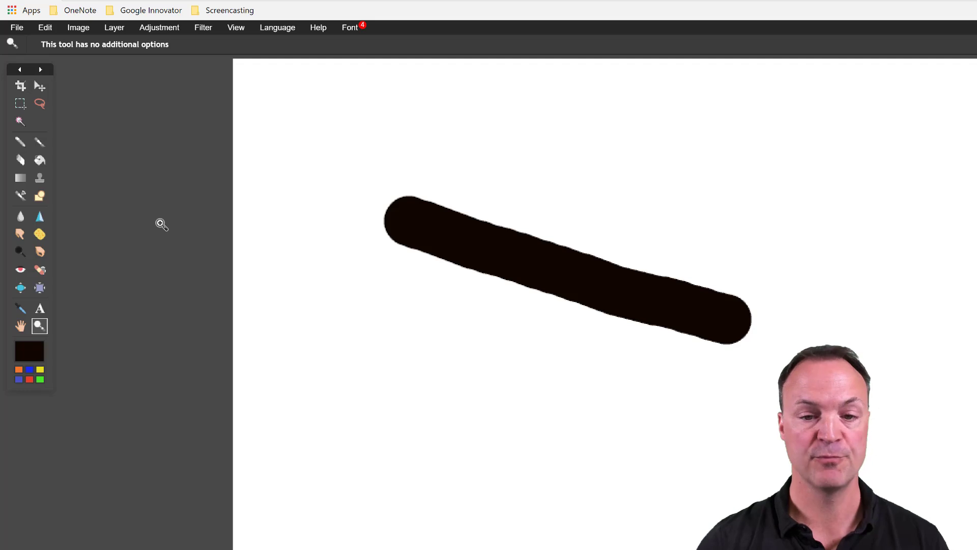
left_click(40, 143)
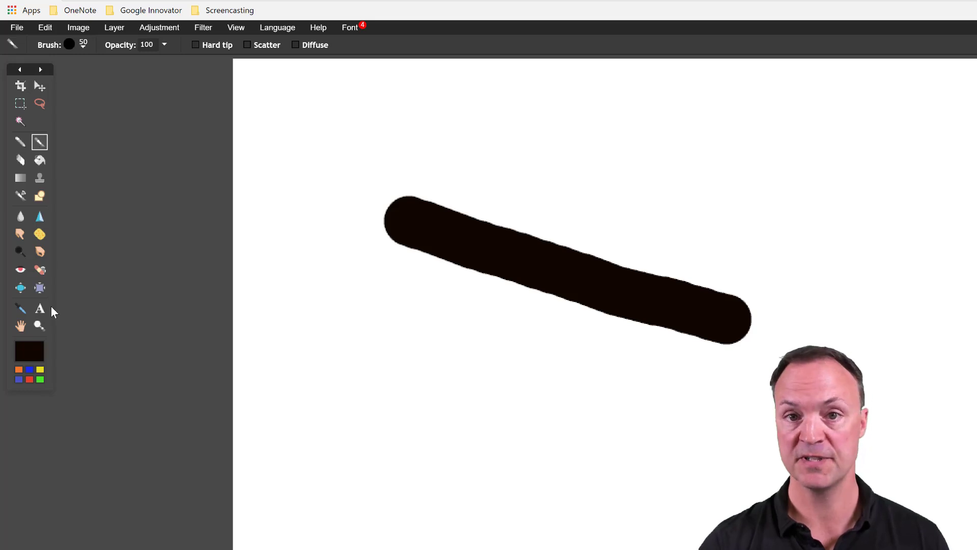
Set the paint colour to bright blue #3028c9 and brush a thick stroke below the black one
left_click(27, 354)
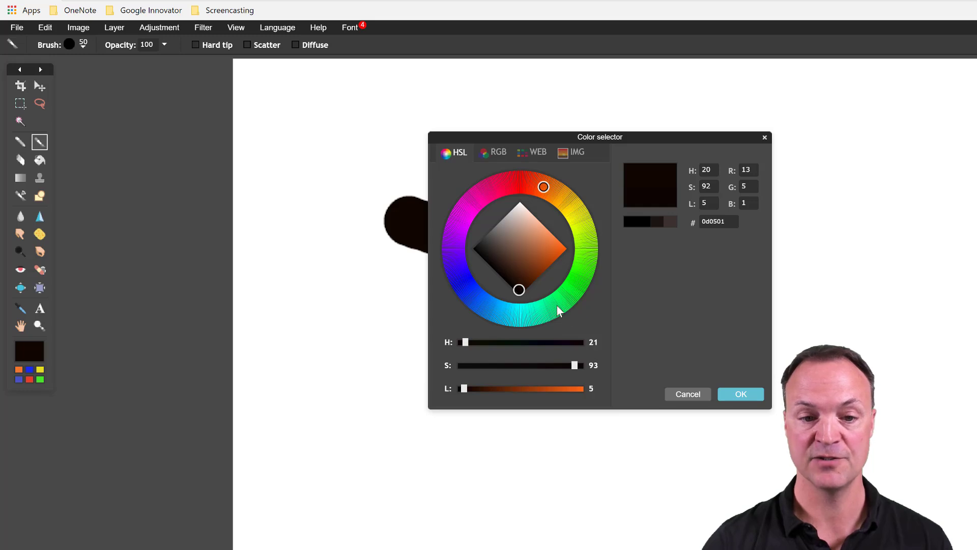
left_click(461, 280)
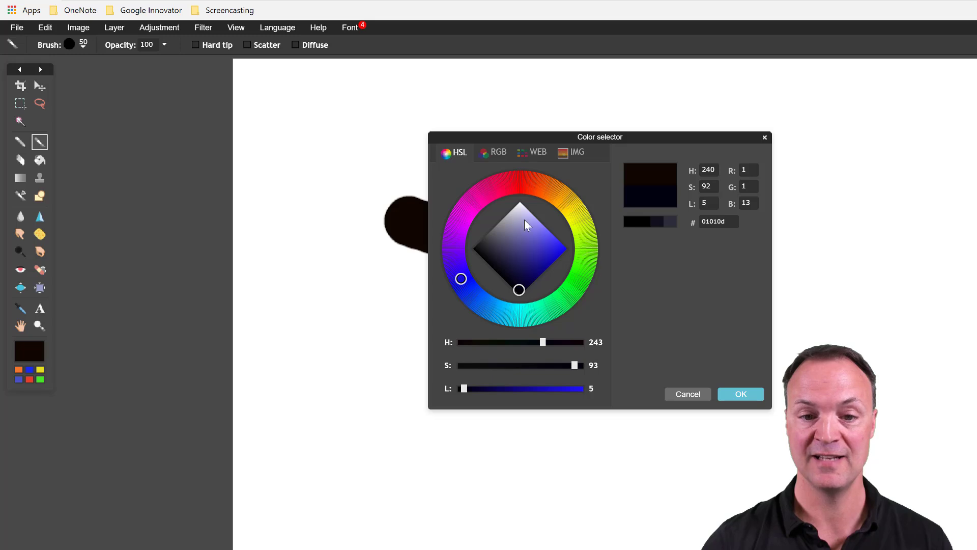
left_click(539, 228)
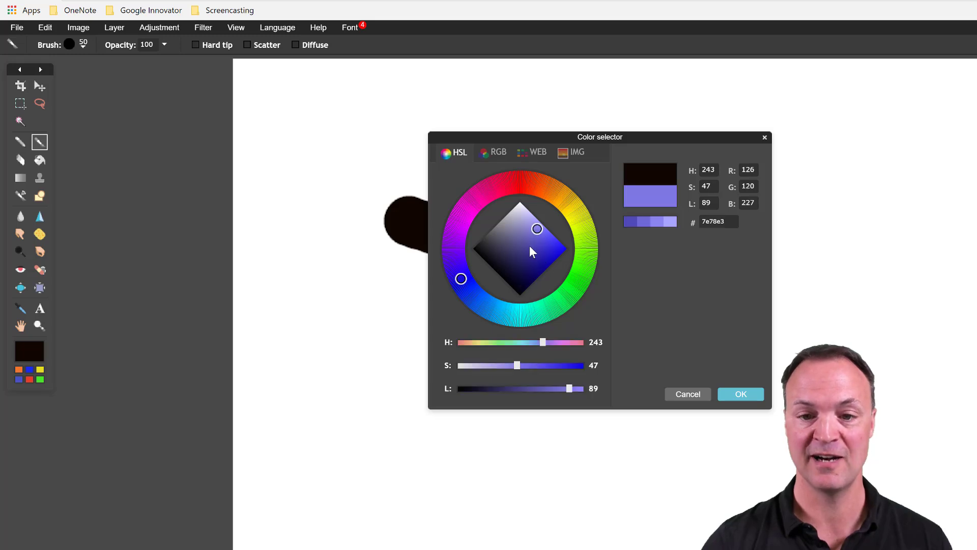
left_click(529, 246)
left_click(498, 243)
left_click(535, 248)
left_click(548, 249)
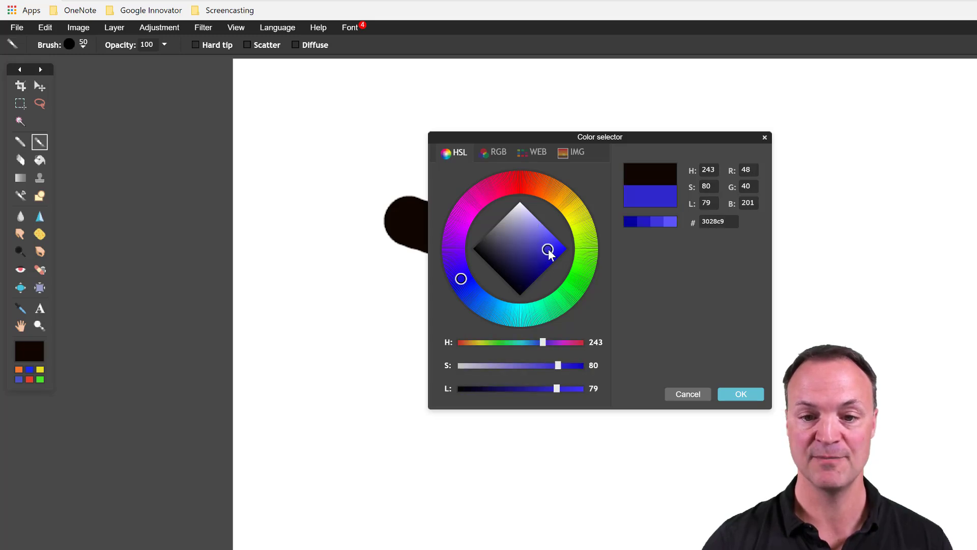
left_click(749, 398)
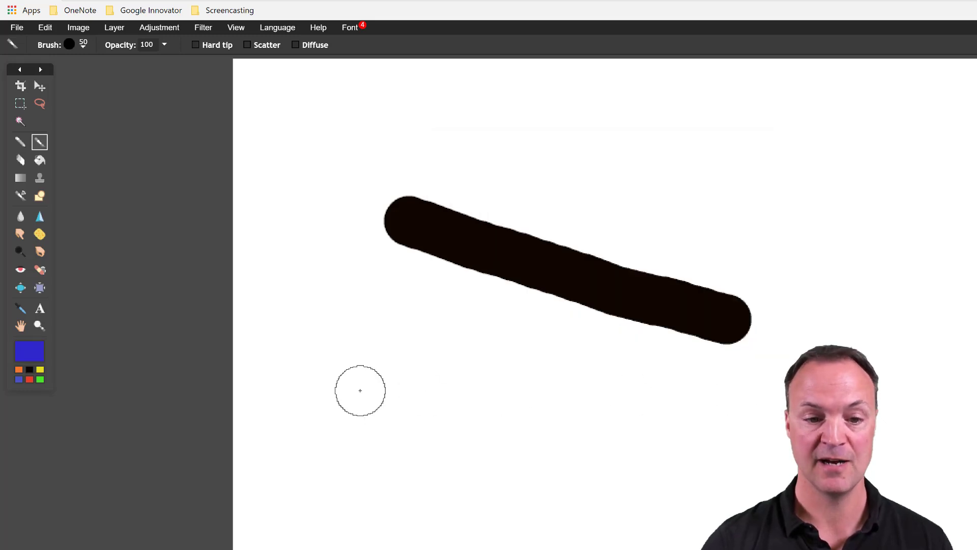
left_click_drag(324, 277, 550, 369)
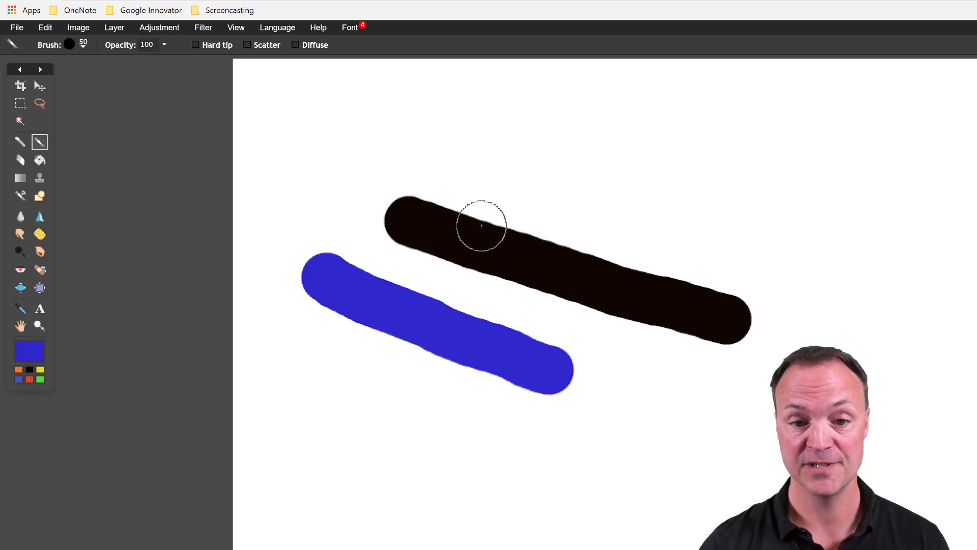
left_click(82, 46)
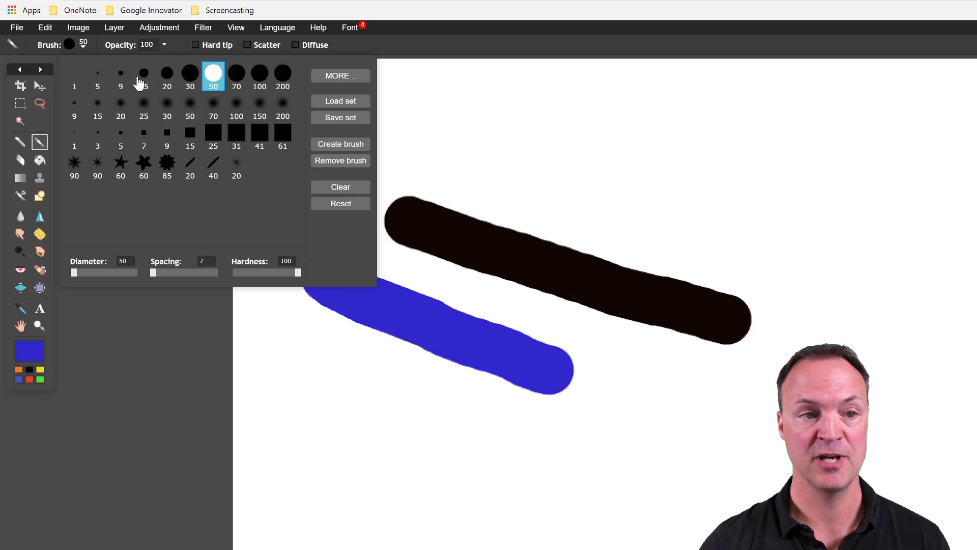
Paint a thin stroke with the 15 round brush and a blurry top-right stroke with soft 100
left_click(144, 77)
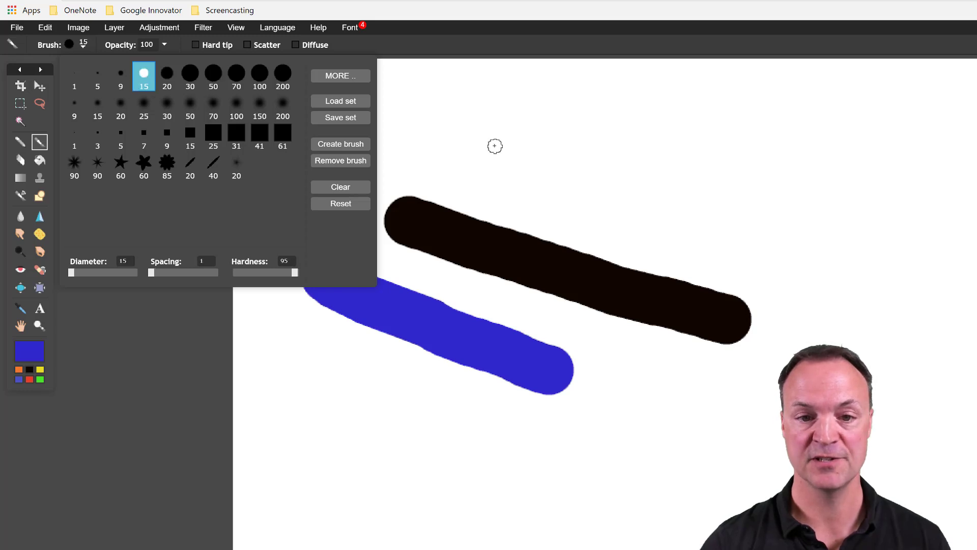
left_click_drag(493, 146, 708, 197)
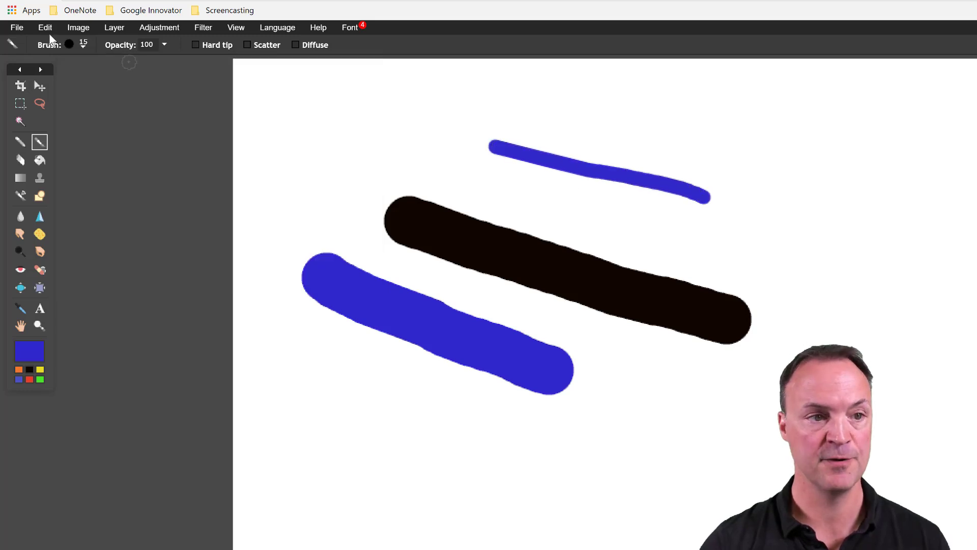
left_click(82, 46)
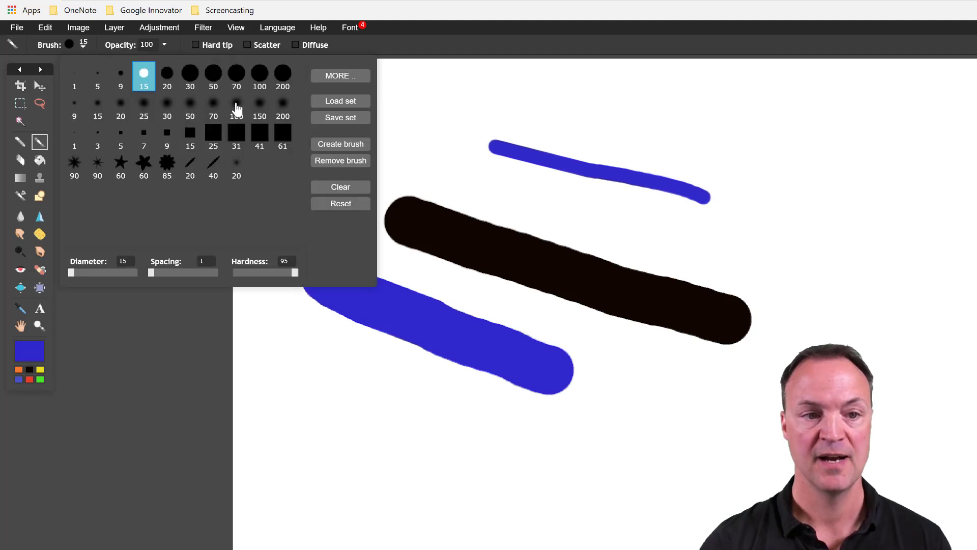
left_click(236, 107)
left_click_drag(576, 117, 802, 150)
Paint a row of blue stars along the bottom with the 60 star brush
left_click(84, 46)
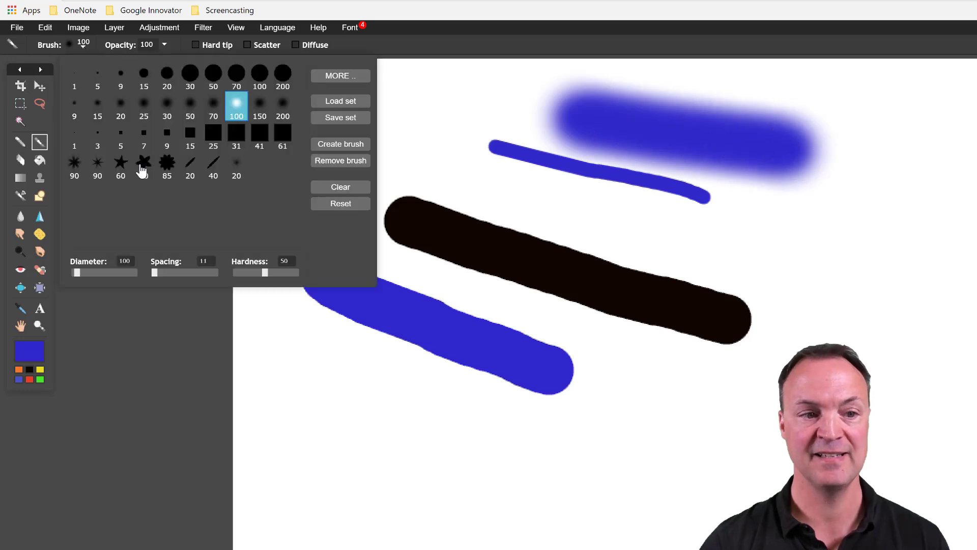
left_click(144, 164)
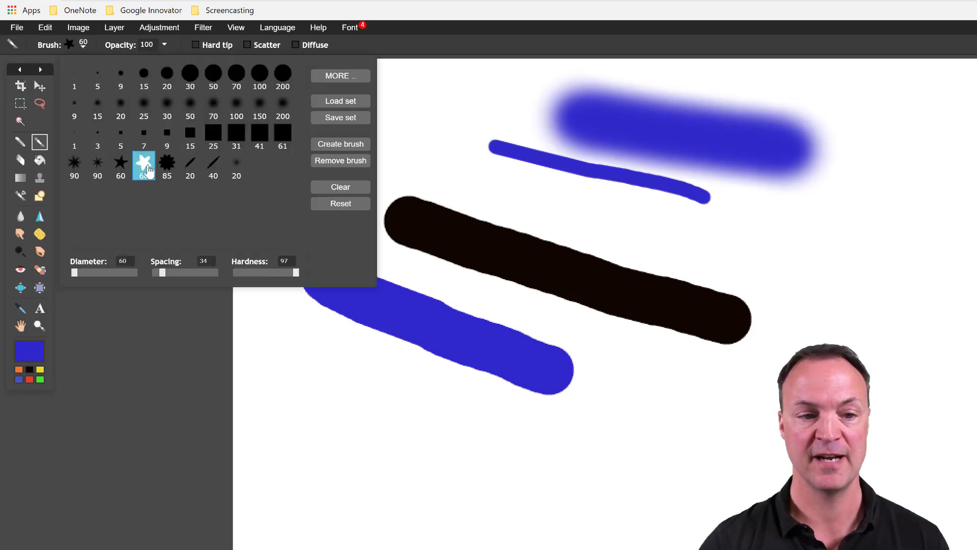
mouse_move(407, 428)
left_mouse_down()
mouse_move(430, 443)
mouse_move(491, 456)
mouse_move(644, 473)
mouse_move(769, 438)
left_mouse_up()
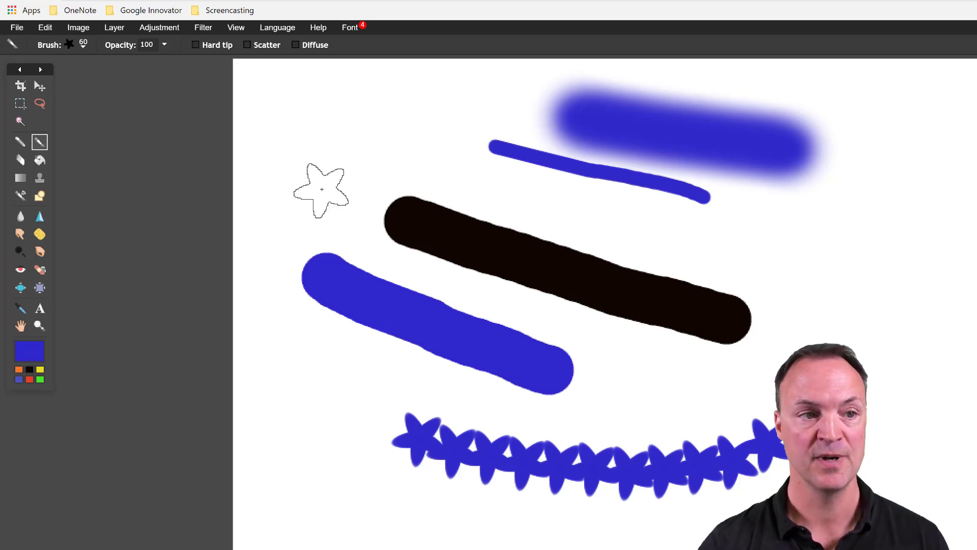
Undo the row of blue stars with Edit > Undo
left_click(42, 28)
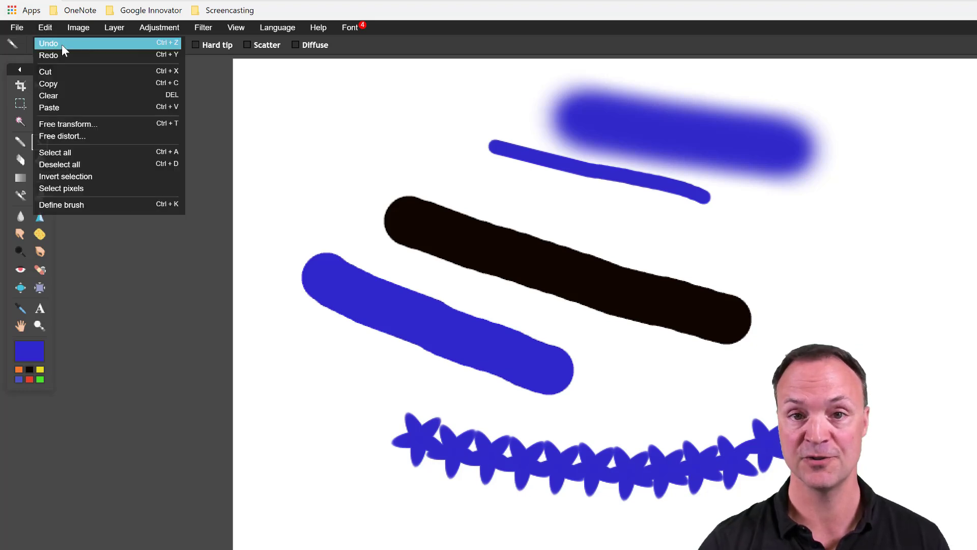
left_click(63, 47)
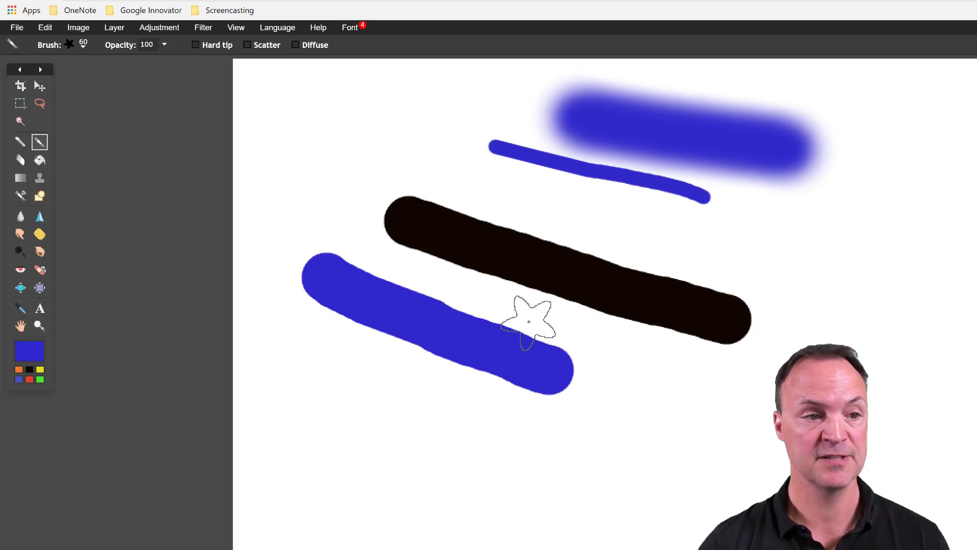
left_click(83, 46)
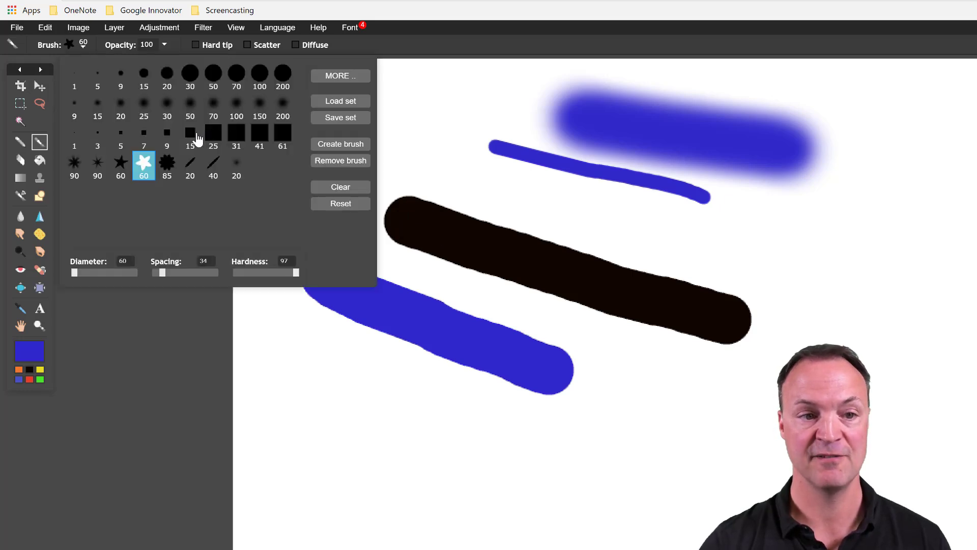
With the 15 square brush, paint a square-edged stroke near the bottom and stamp one square at lower left
left_click(190, 133)
left_click_drag(457, 441, 587, 458)
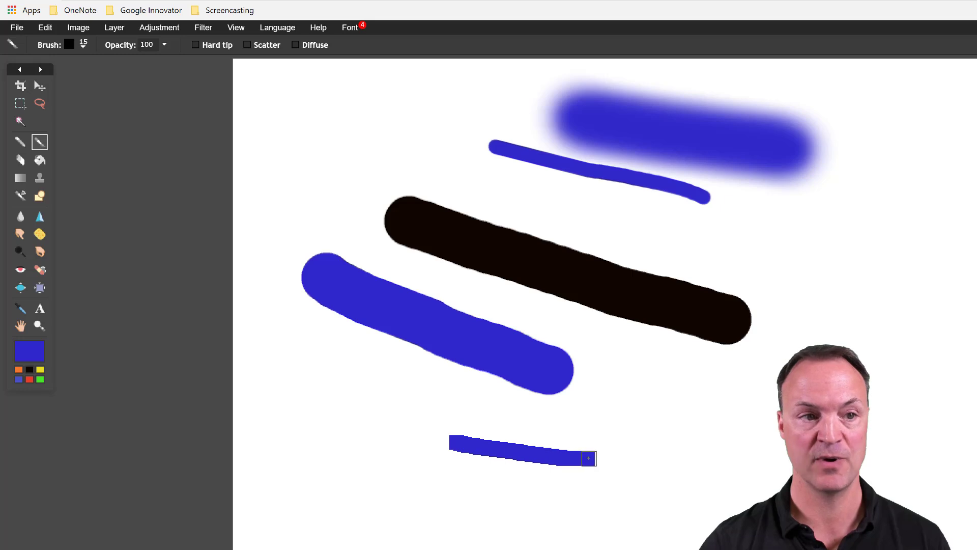
left_click(84, 47)
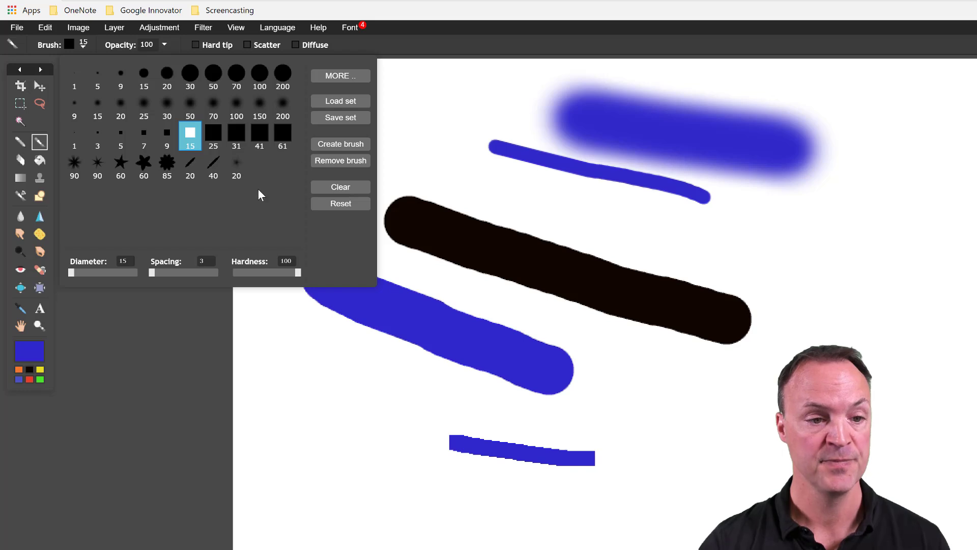
left_click(330, 430)
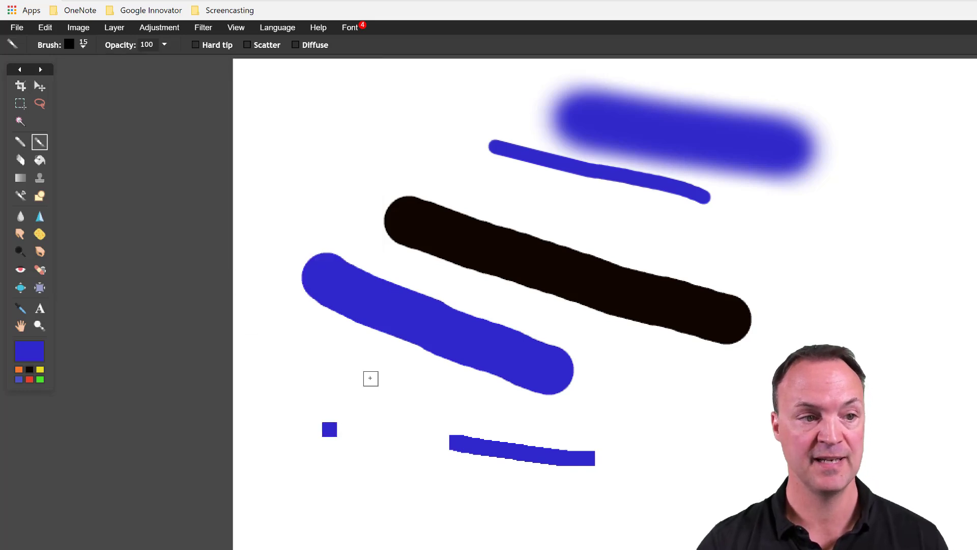
Draw a faint blue ink squiggle at right, then a Sketchy blue line across the top left
left_click(18, 145)
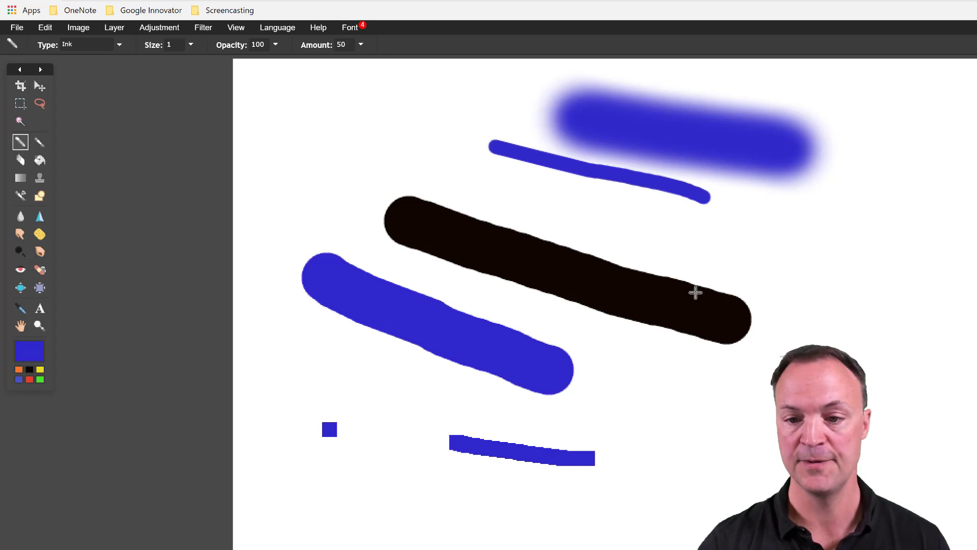
mouse_move(940, 222)
left_mouse_down()
mouse_move(881, 242)
mouse_move(953, 311)
mouse_move(880, 322)
mouse_move(878, 355)
mouse_move(935, 399)
mouse_move(939, 423)
mouse_move(900, 439)
left_mouse_up()
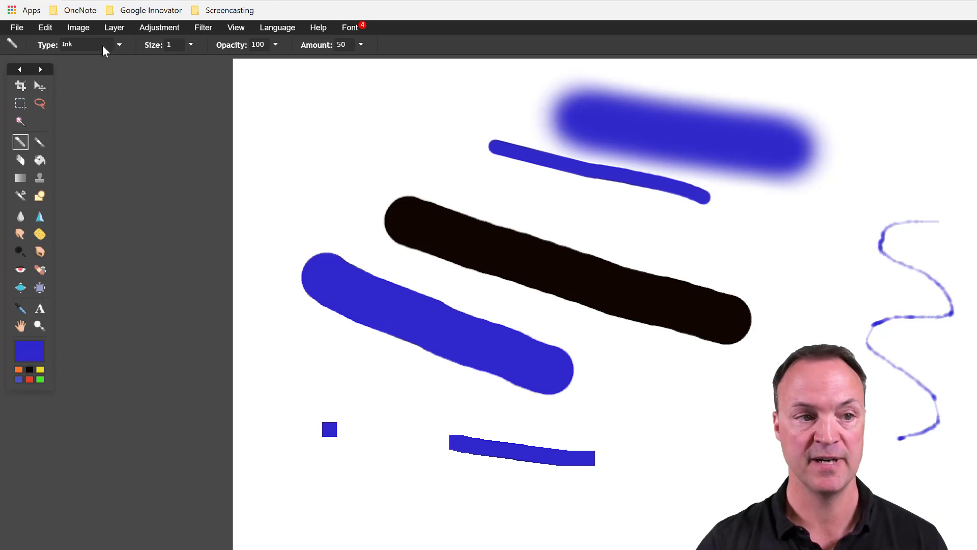
left_click(104, 46)
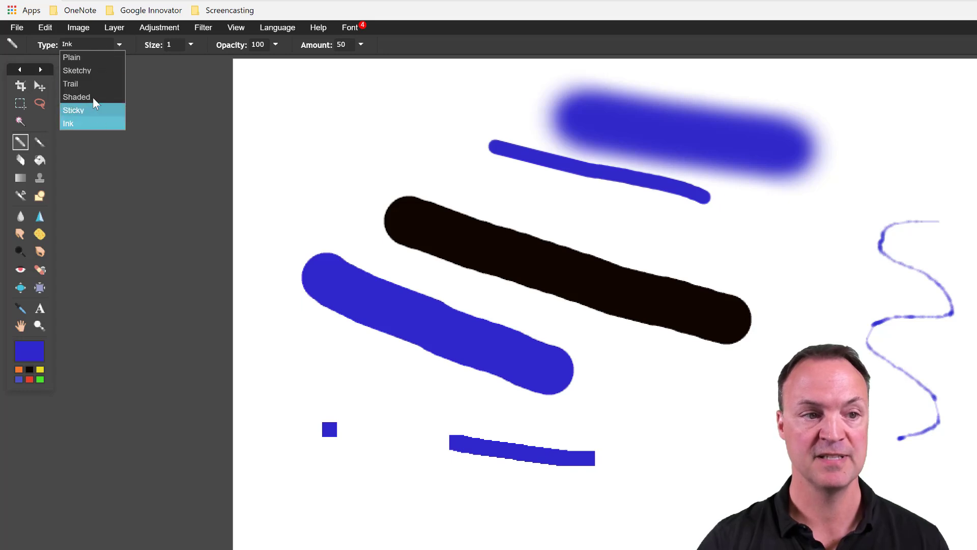
left_click(97, 72)
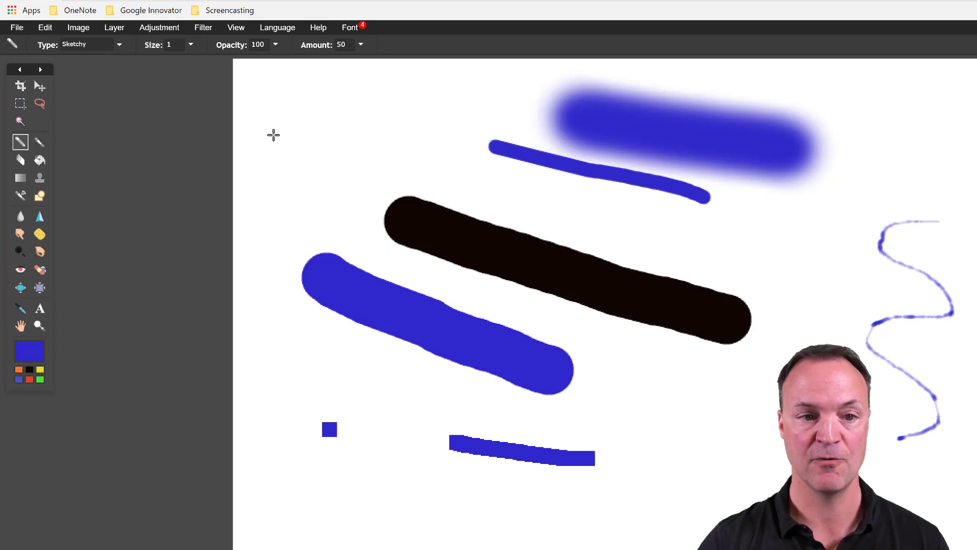
left_click_drag(288, 136, 354, 127)
mouse_move(423, 115)
left_mouse_down()
mouse_move(464, 100)
mouse_move(491, 109)
left_mouse_up()
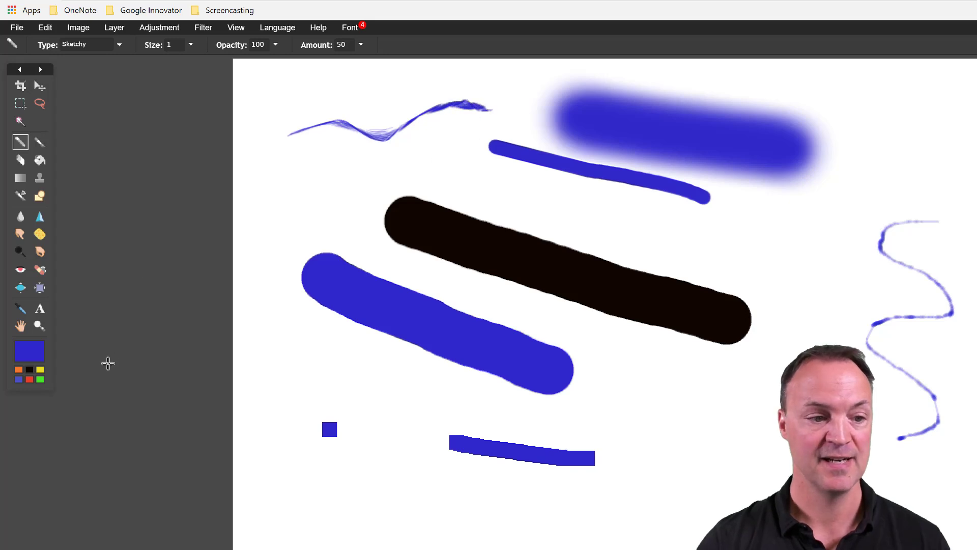
Change the drawing colour to red and draw a sketchy red line near the bottom right
left_click(35, 358)
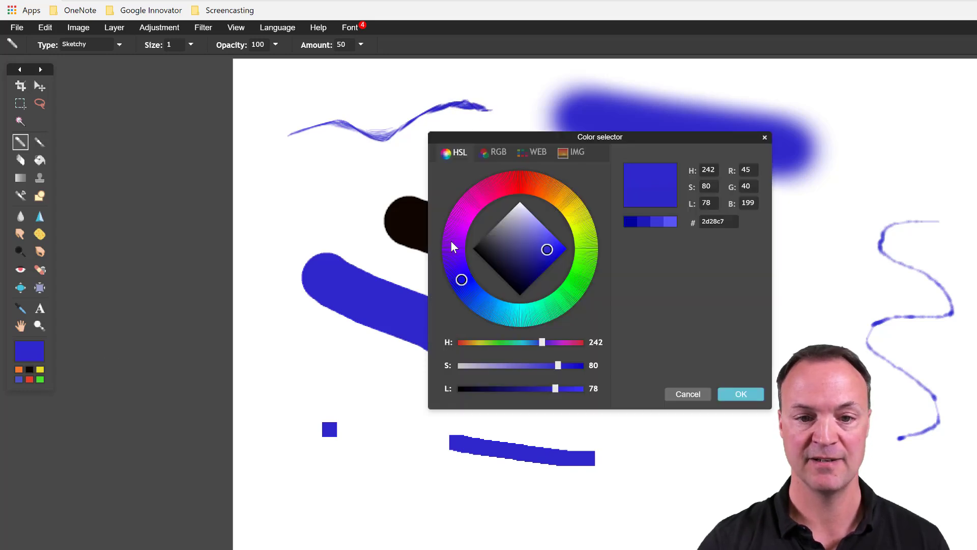
left_click(506, 184)
left_click(752, 393)
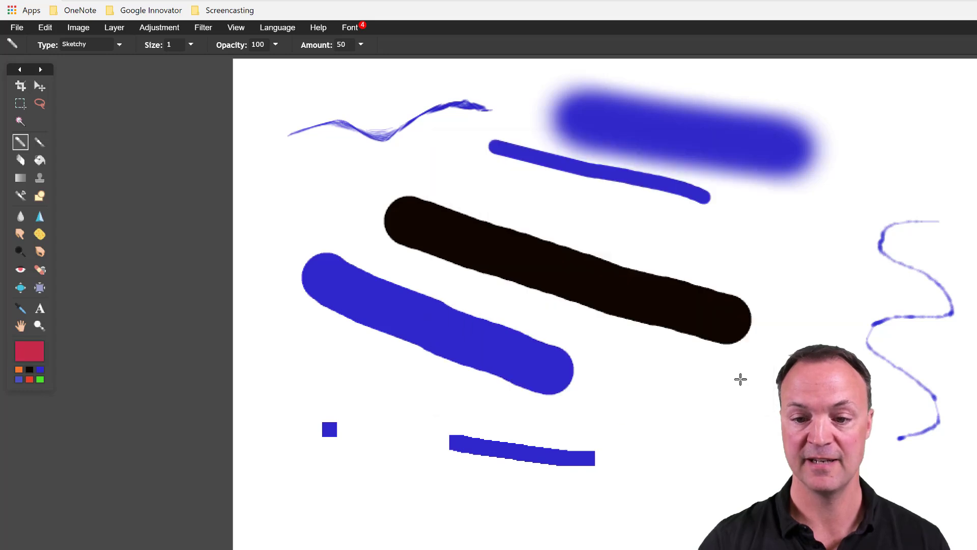
mouse_move(707, 436)
left_mouse_down()
mouse_move(751, 428)
mouse_move(779, 448)
left_mouse_up()
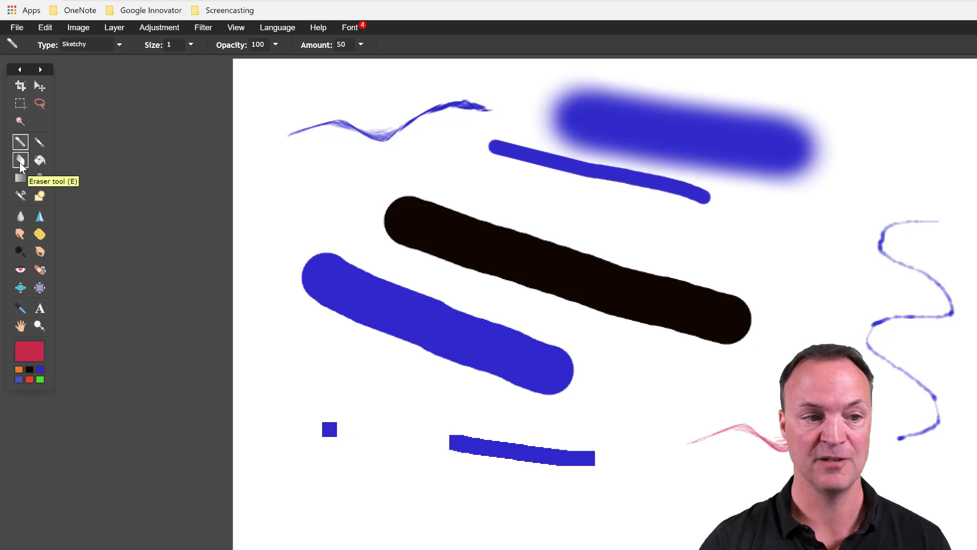
Erase the top-left sketchy blue line and the thin blue stroke's left end with a size-30 eraser
left_click(20, 162)
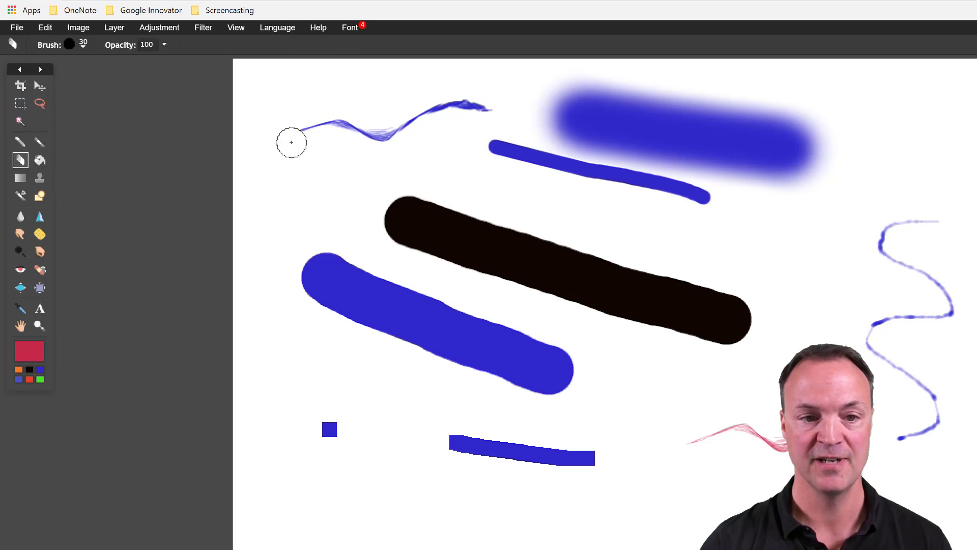
mouse_move(291, 142)
left_mouse_down()
mouse_move(341, 124)
mouse_move(399, 135)
mouse_move(459, 102)
mouse_move(498, 108)
left_mouse_up()
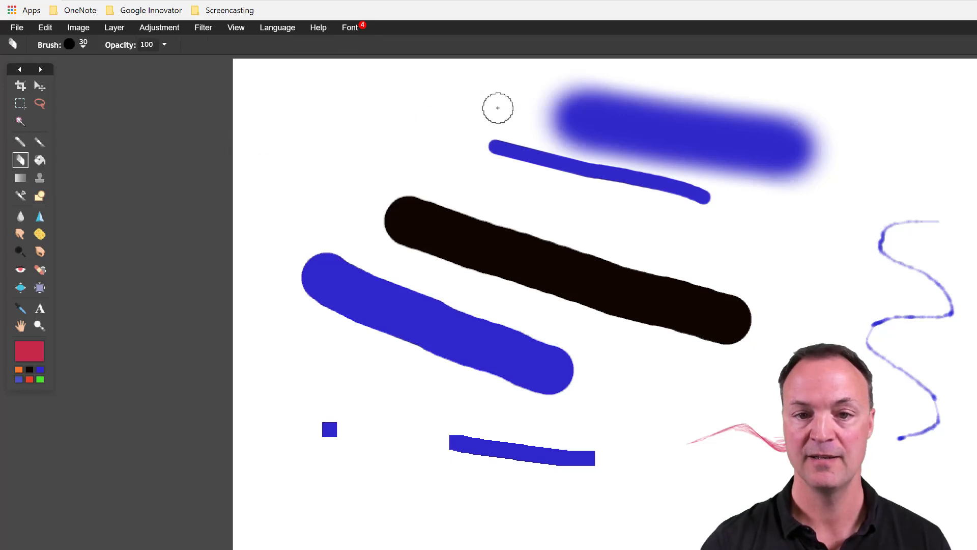
left_click(87, 47)
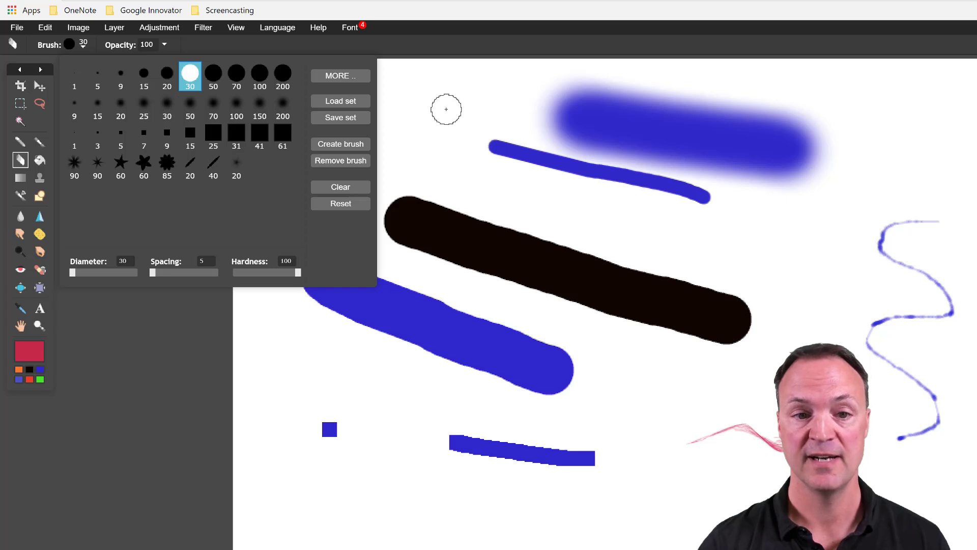
left_click(446, 109)
mouse_move(479, 135)
left_mouse_down()
mouse_move(502, 148)
mouse_move(487, 148)
left_mouse_up()
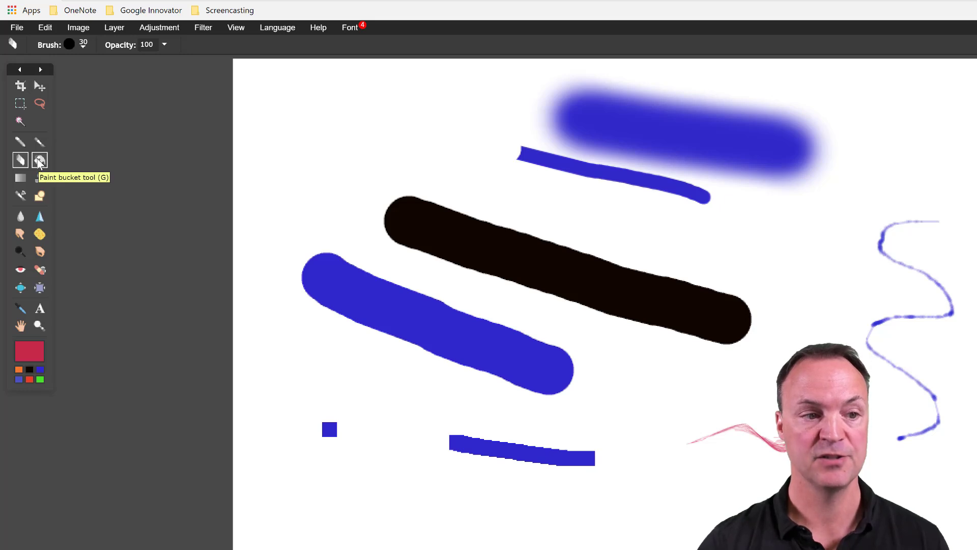
Set the fill colour to bright yellow and bucket-fill the white background and lower-left blue stroke
left_click(39, 162)
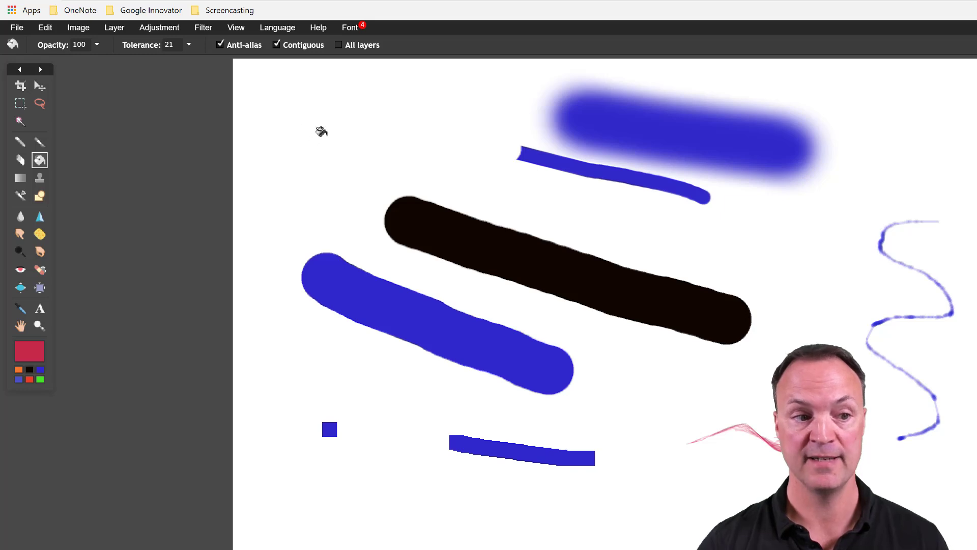
left_click(29, 354)
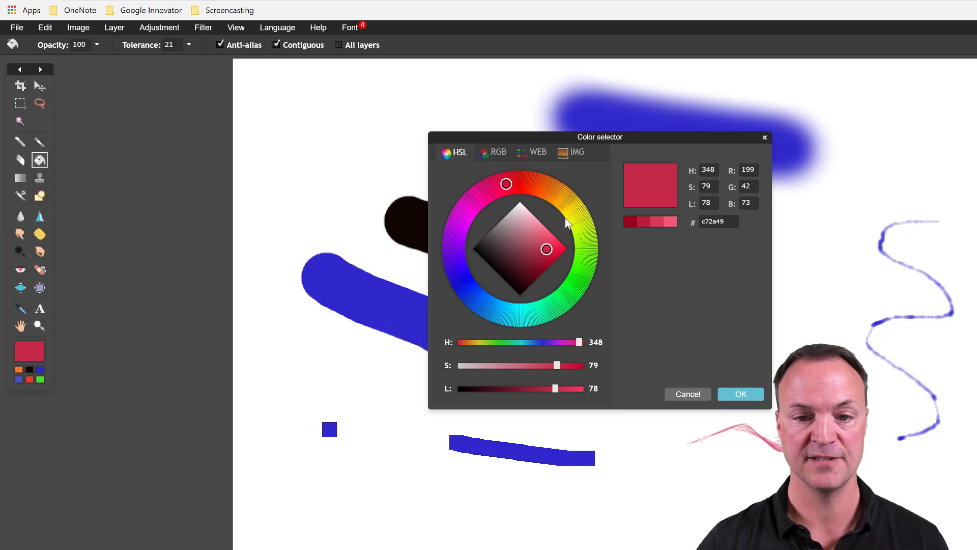
left_click(576, 214)
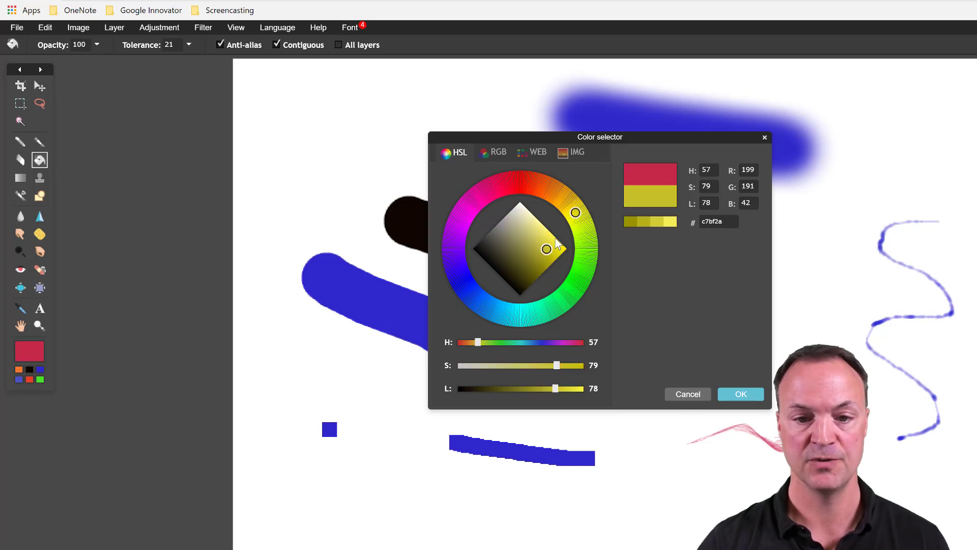
left_click(558, 247)
left_click(741, 395)
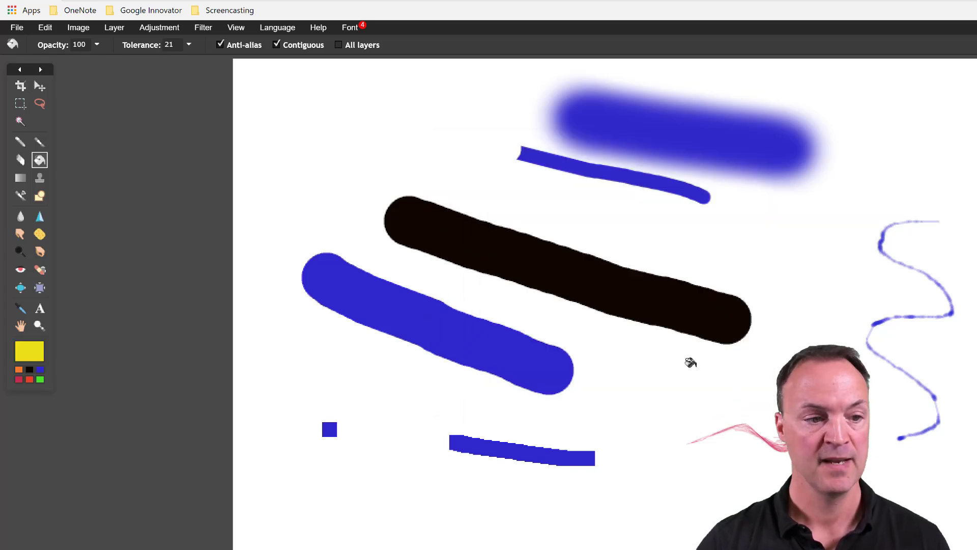
left_click(335, 137)
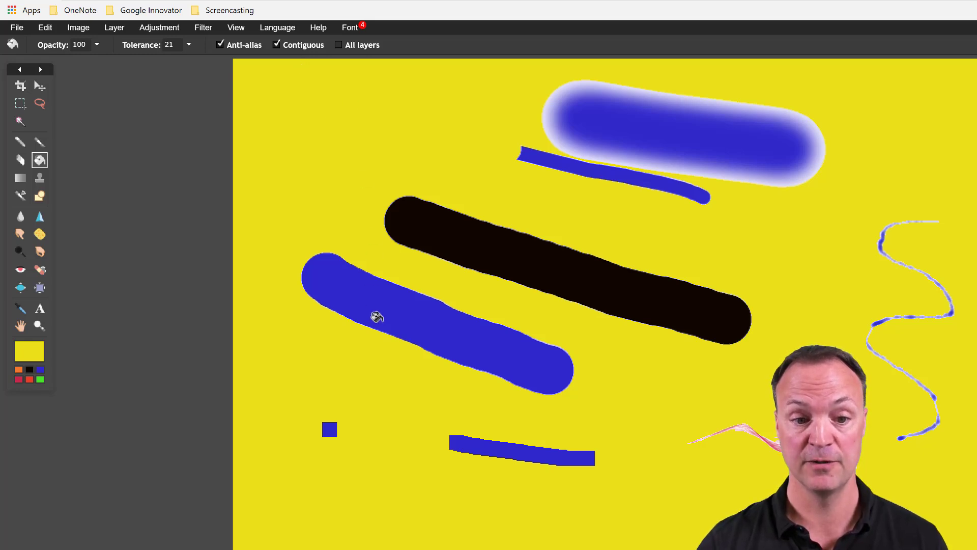
left_click(377, 316)
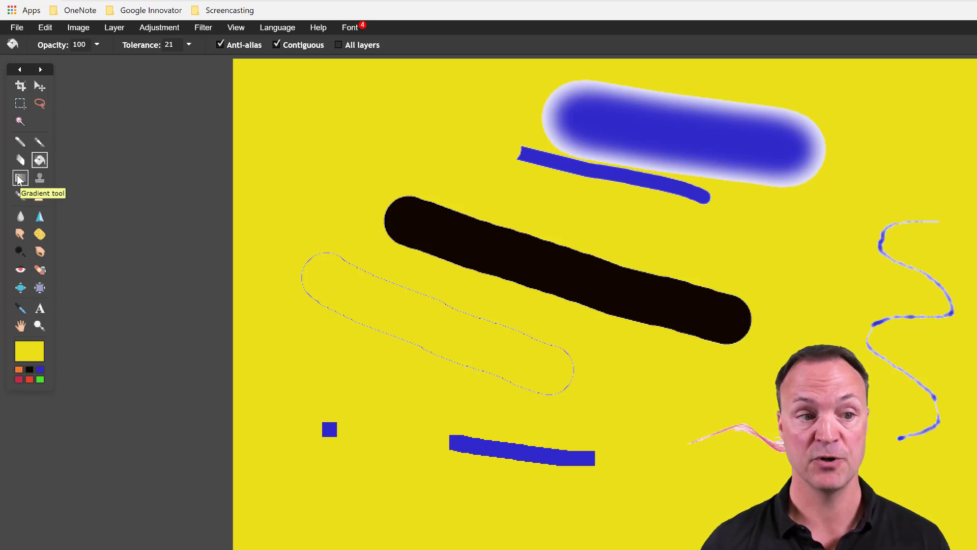
Draw a rainbow gradient, switch it from Radial to Linear, and redraw it diagonally from the upper left
left_click(18, 179)
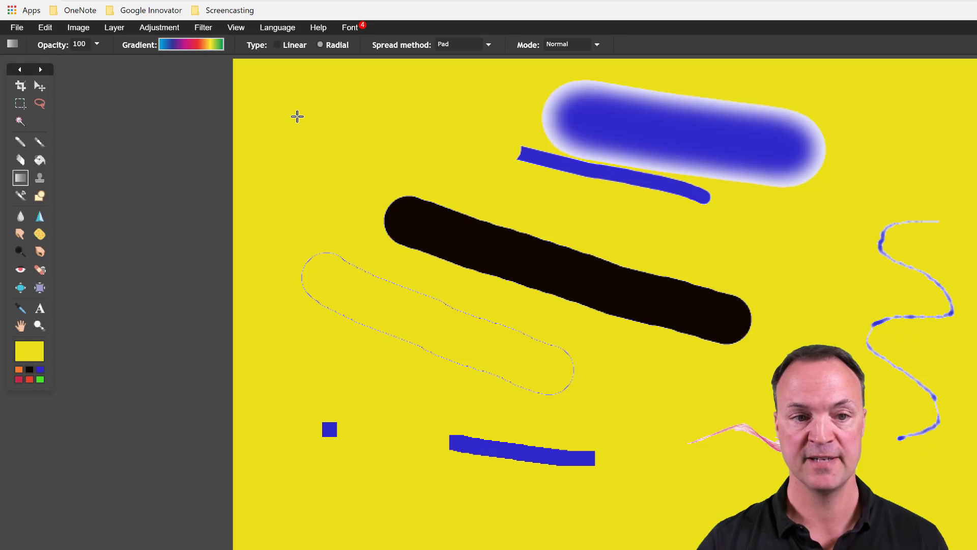
left_click_drag(297, 116, 443, 116)
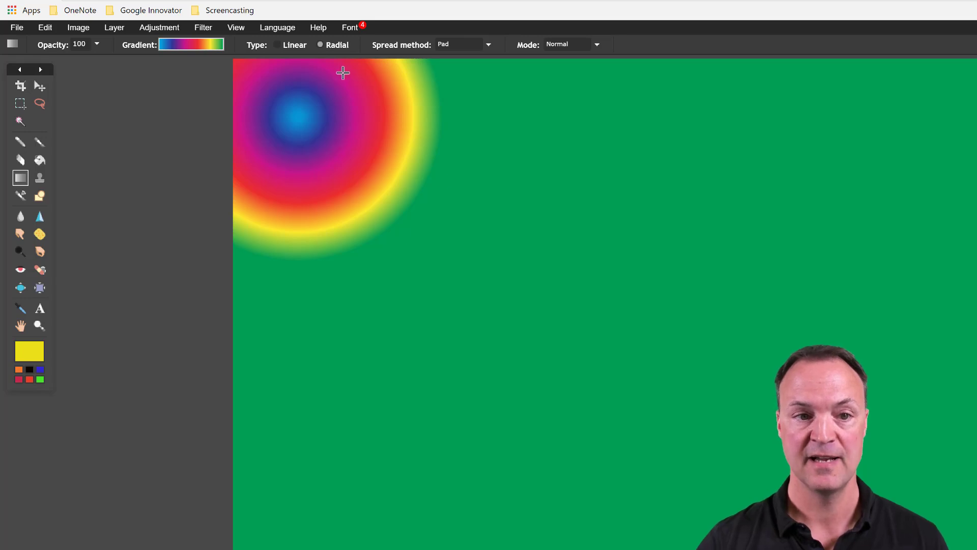
left_click(277, 45)
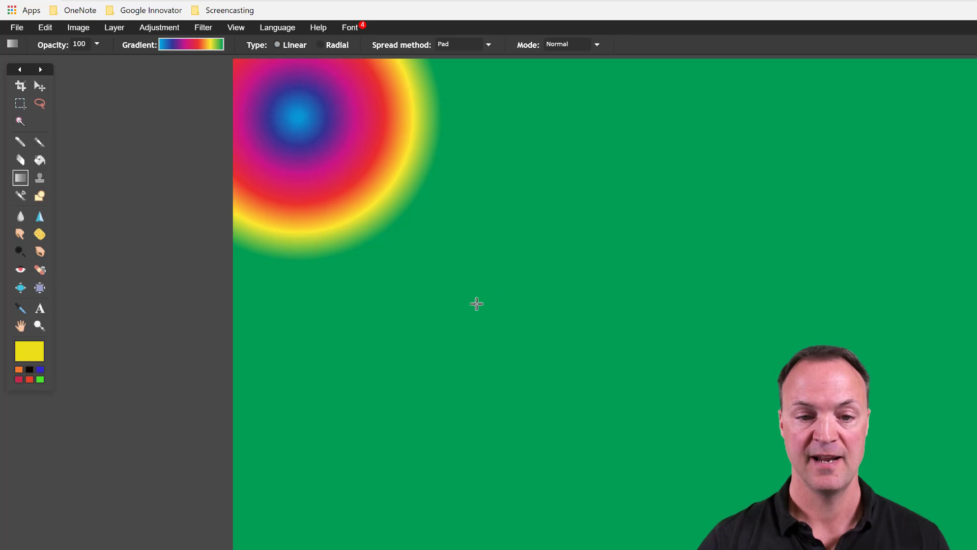
left_click_drag(438, 325, 641, 335)
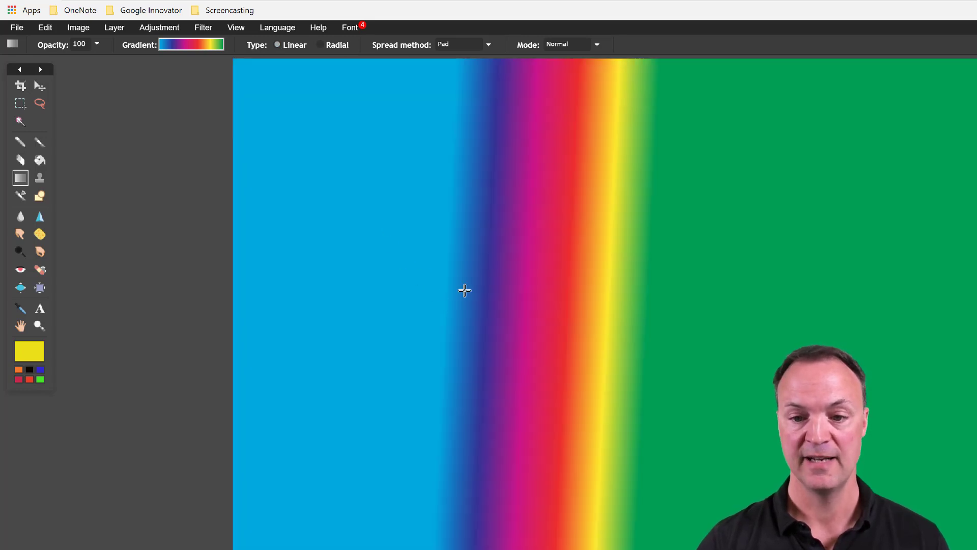
left_click_drag(373, 283, 976, 299)
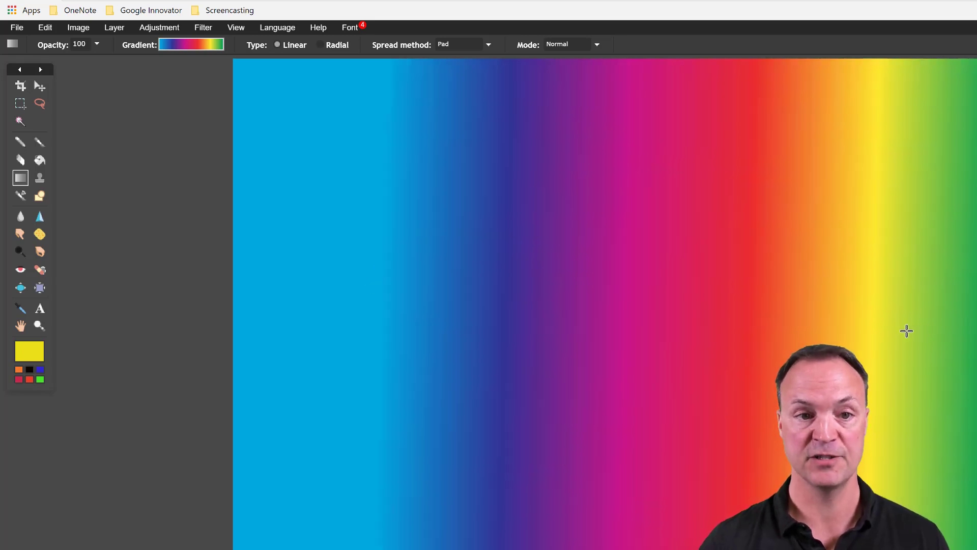
left_click_drag(338, 134, 512, 283)
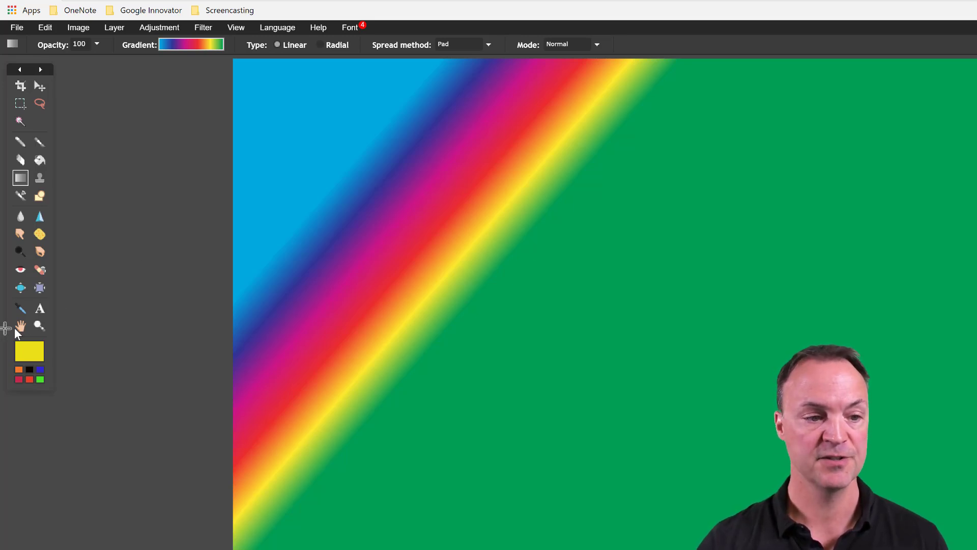
Place the text 'Welcome' near the canvas centre in blue Arial Black
left_click(39, 310)
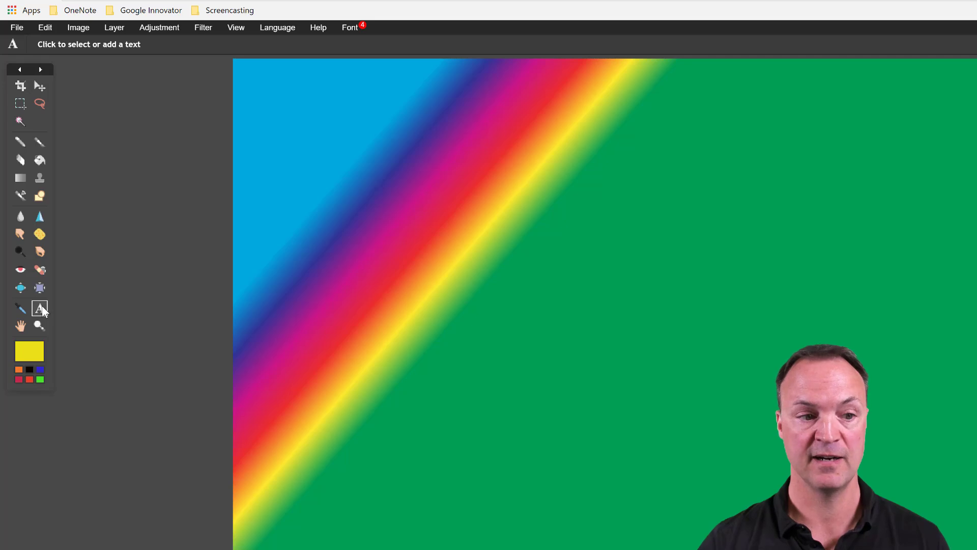
left_click(517, 354)
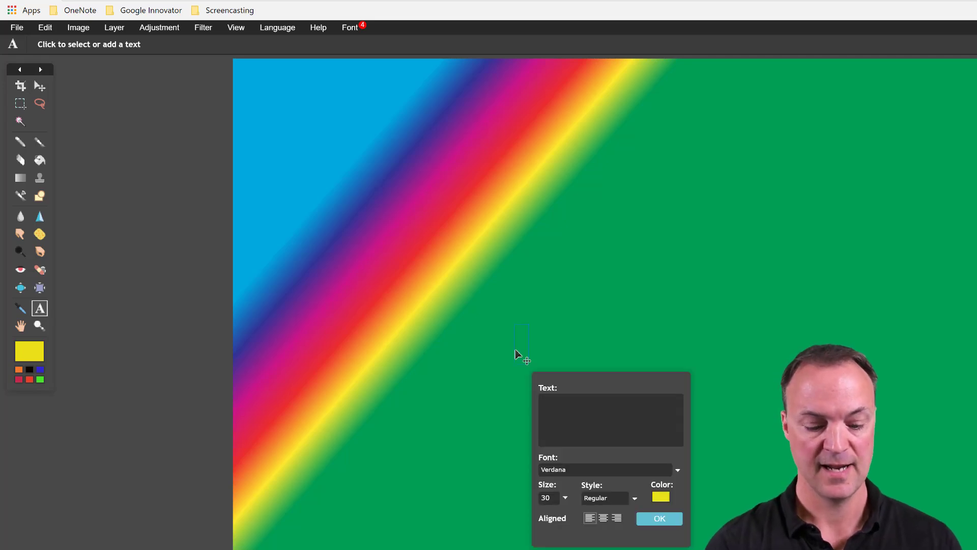
type("Wel")
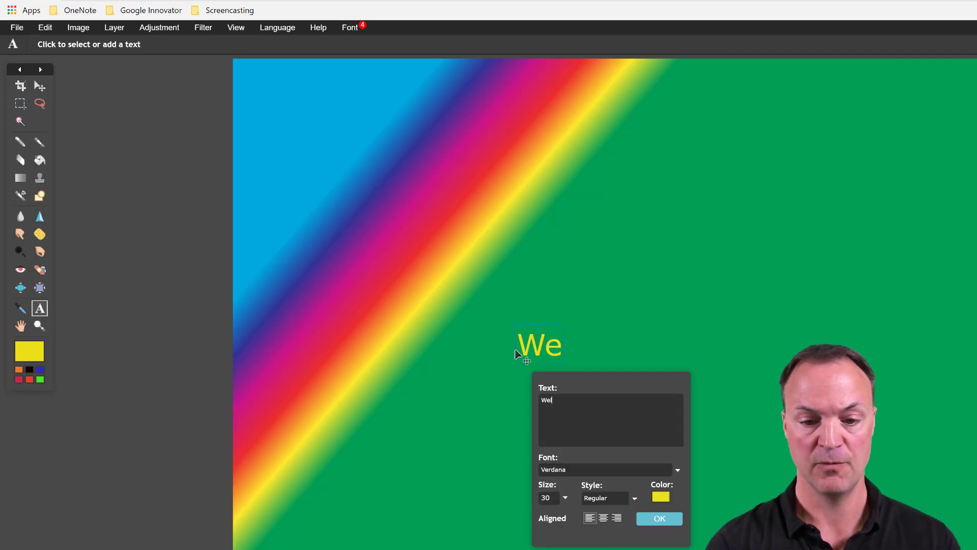
type("come")
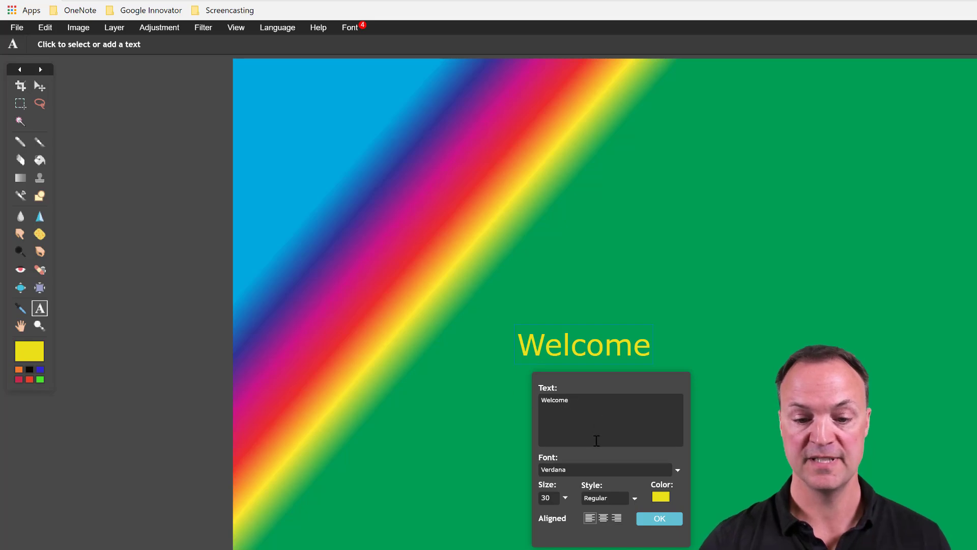
left_click(590, 471)
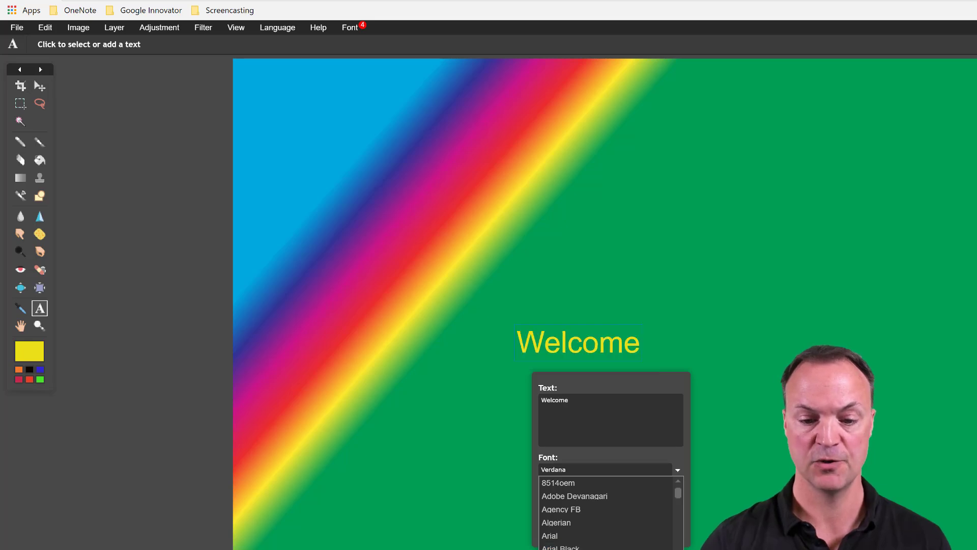
left_click(601, 546)
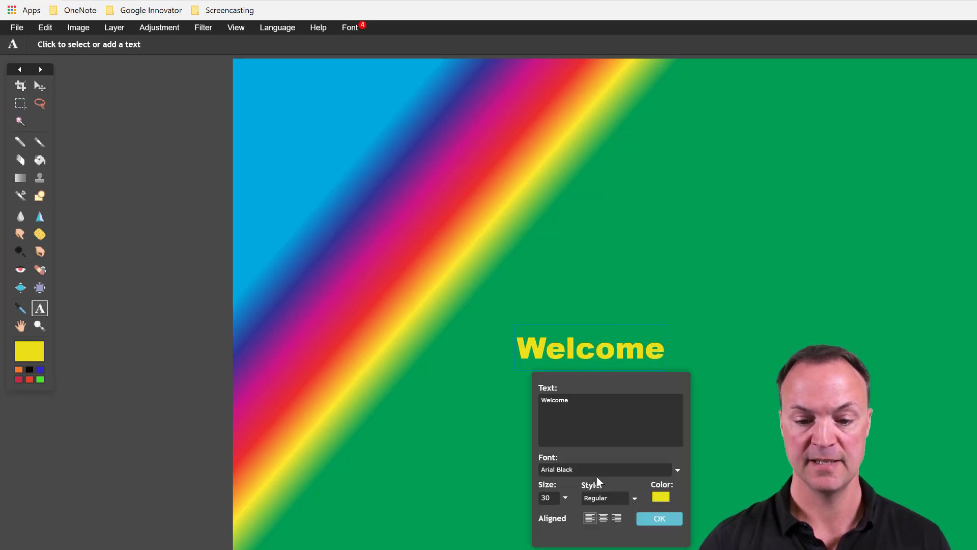
left_click(661, 497)
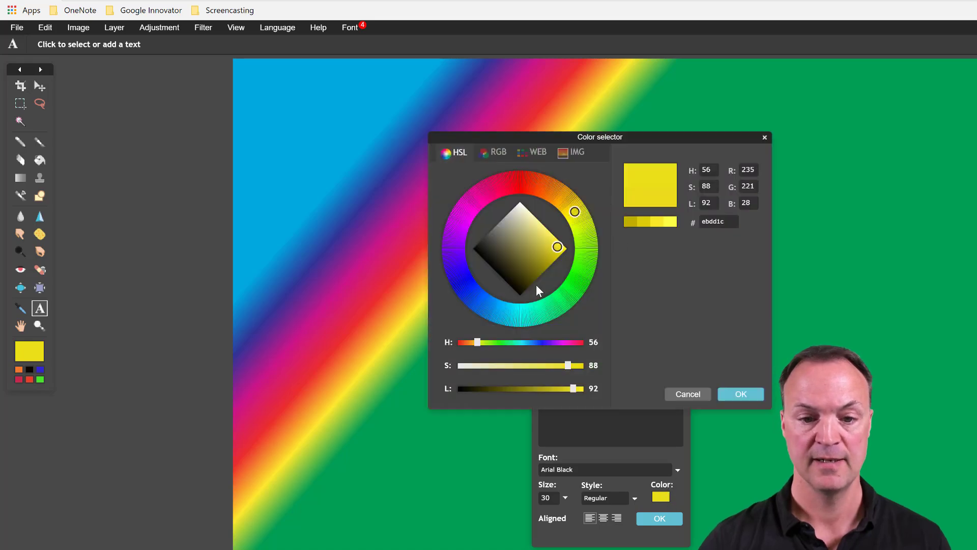
left_click(464, 281)
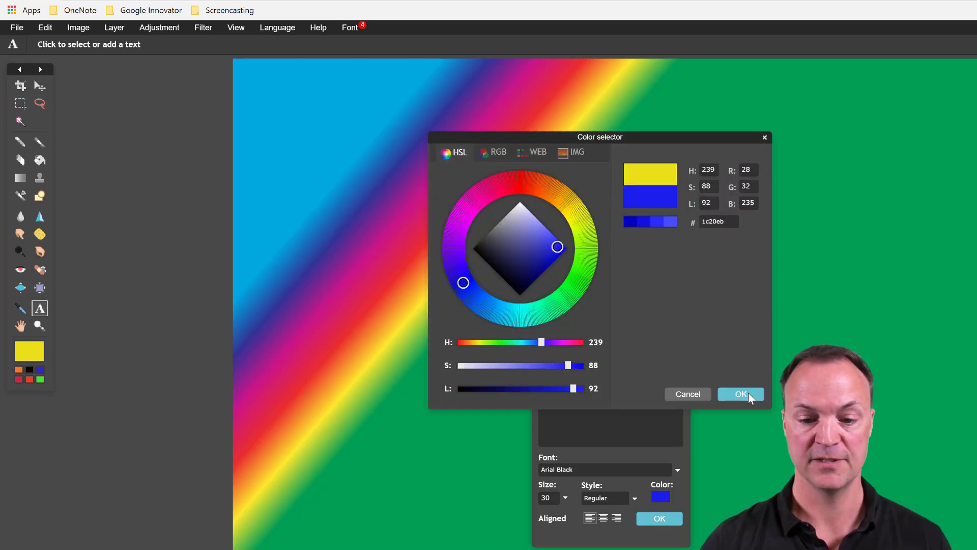
left_click(744, 395)
left_click(667, 518)
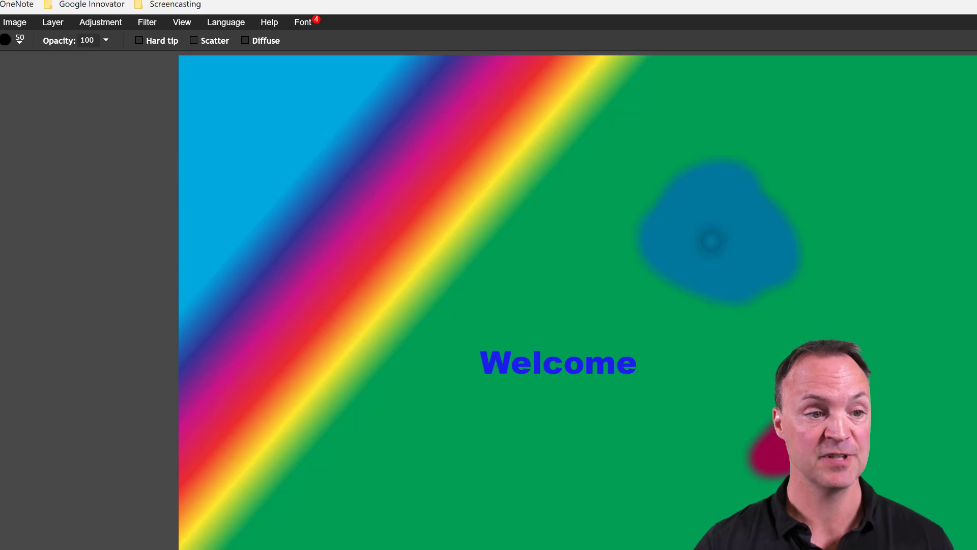
Draw a filled black rectangle below Welcome and a pink rounded shape with border size 49 above it
key("u")
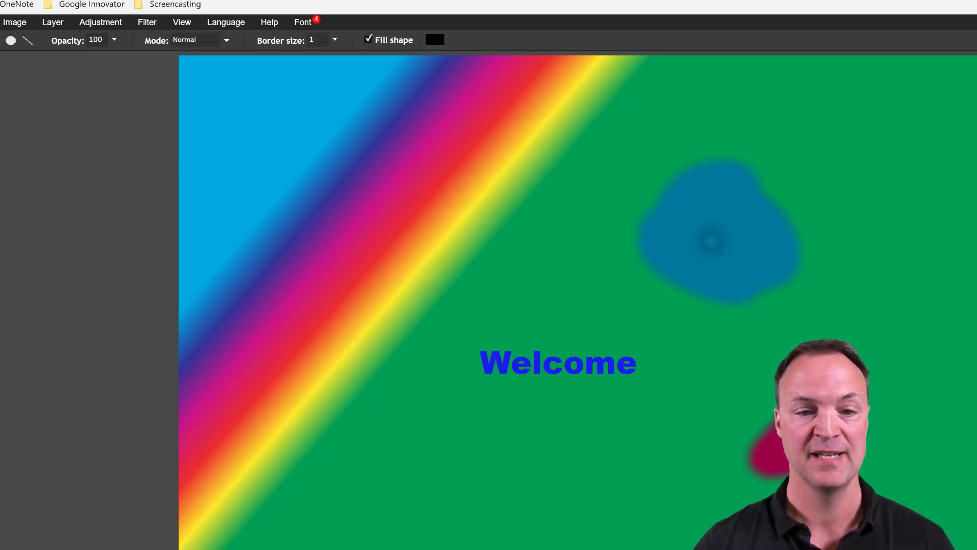
left_click_drag(462, 453, 655, 504)
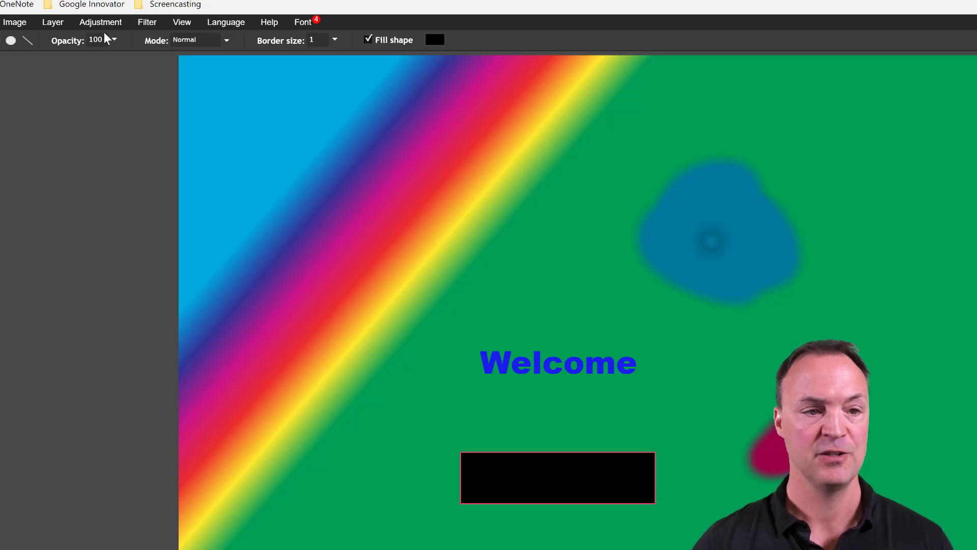
left_click(10, 40)
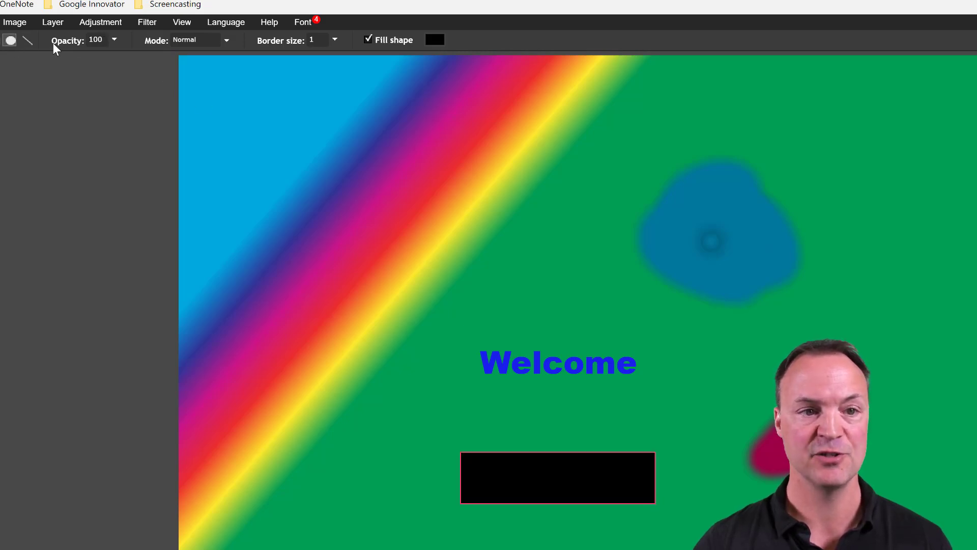
left_click(337, 43)
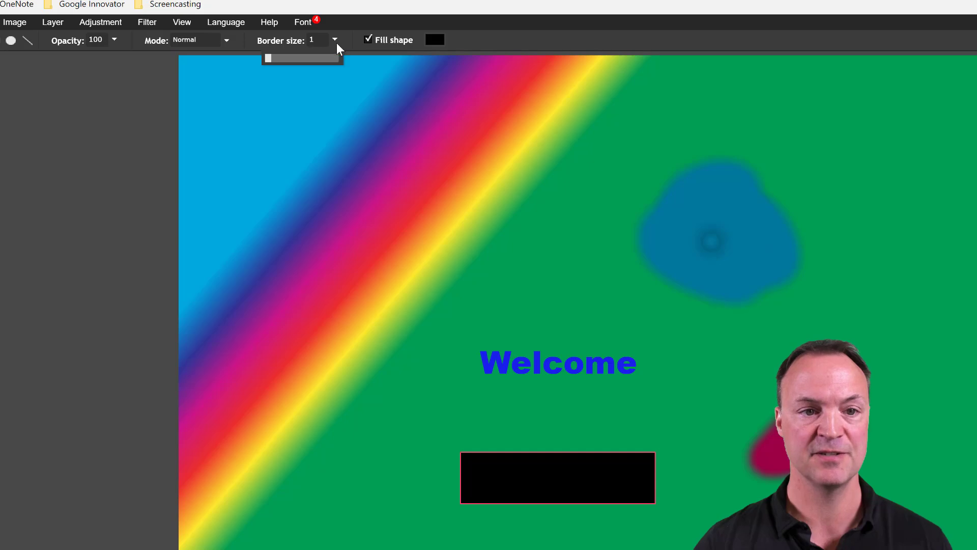
left_click(302, 58)
left_click_drag(407, 235, 544, 289)
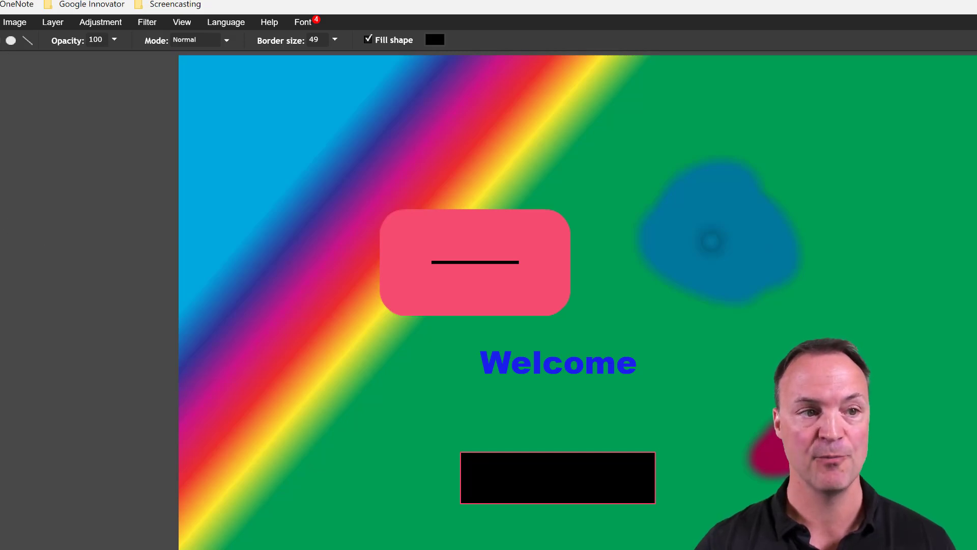
Choose the twins2 image in the open-image dialog
left_click(0, 22)
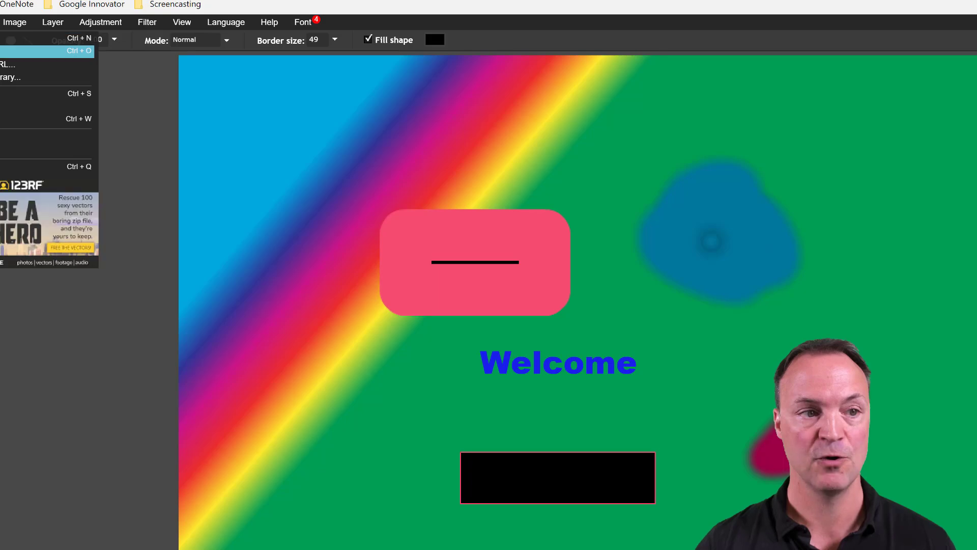
left_click(1, 51)
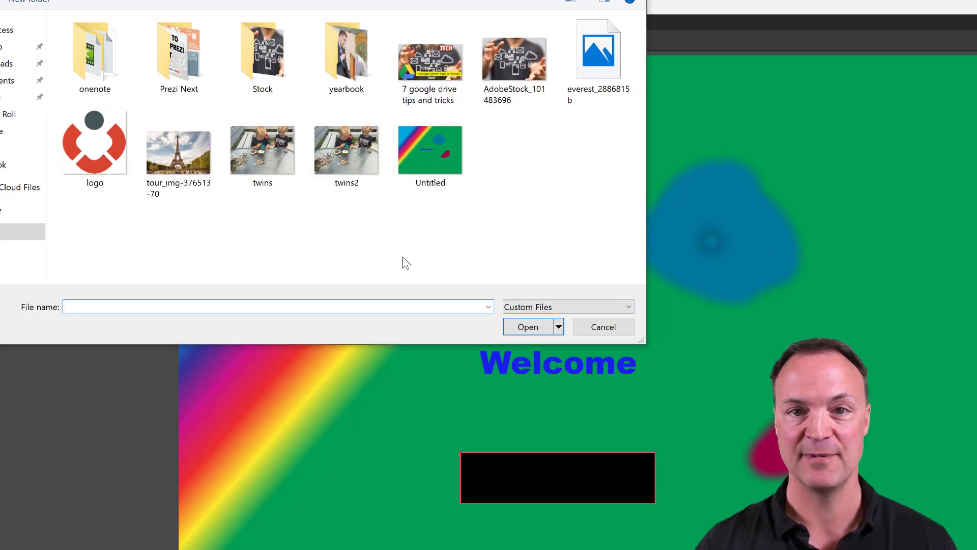
left_click(350, 157)
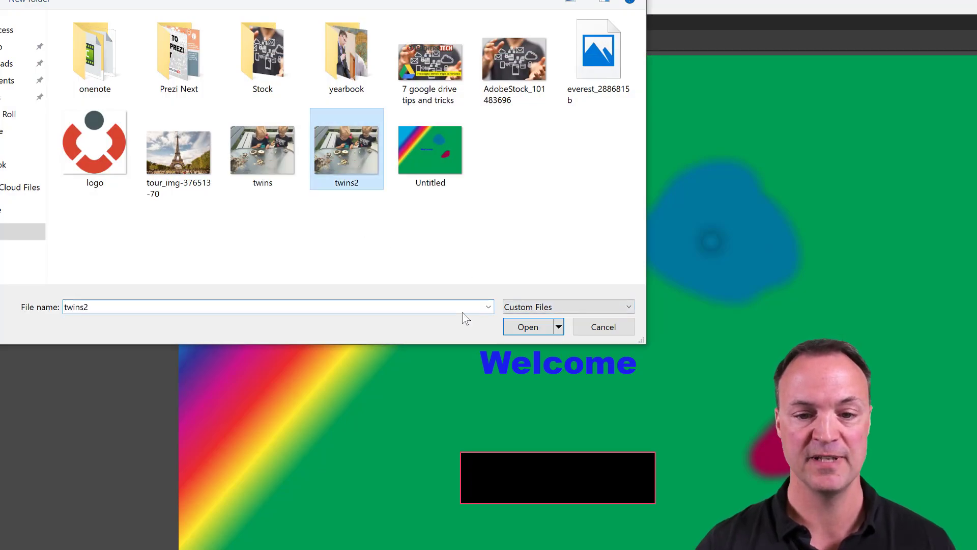
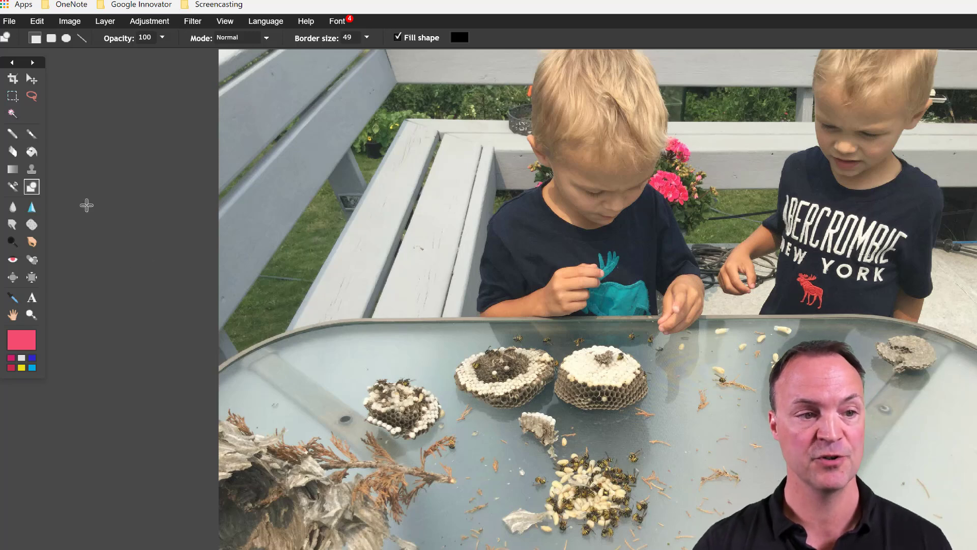
Select the Clone stamp tool, set to brush size 50 and opacity 100
left_click(32, 170)
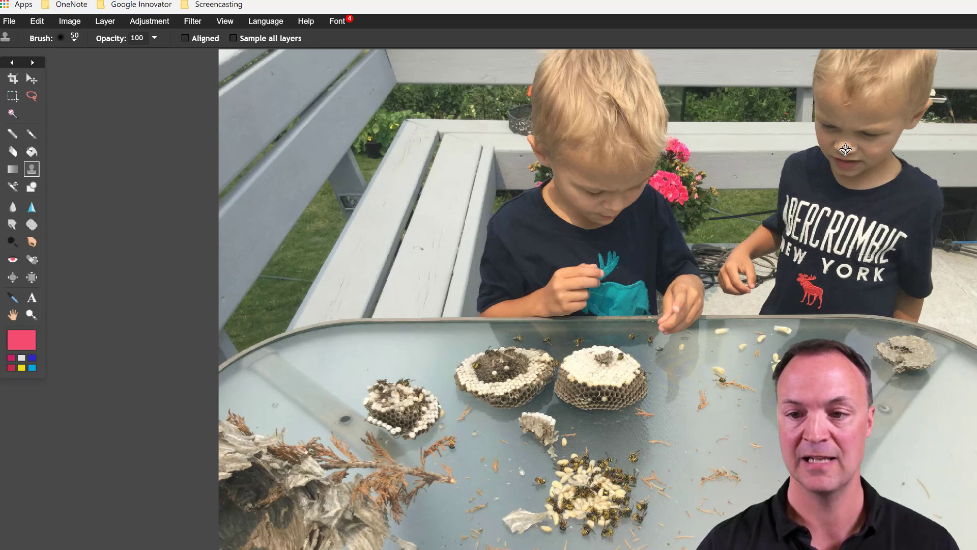
Use the right-hand boy's face as the clone source and stamp it onto the bench
left_click(845, 149, "ctrl")
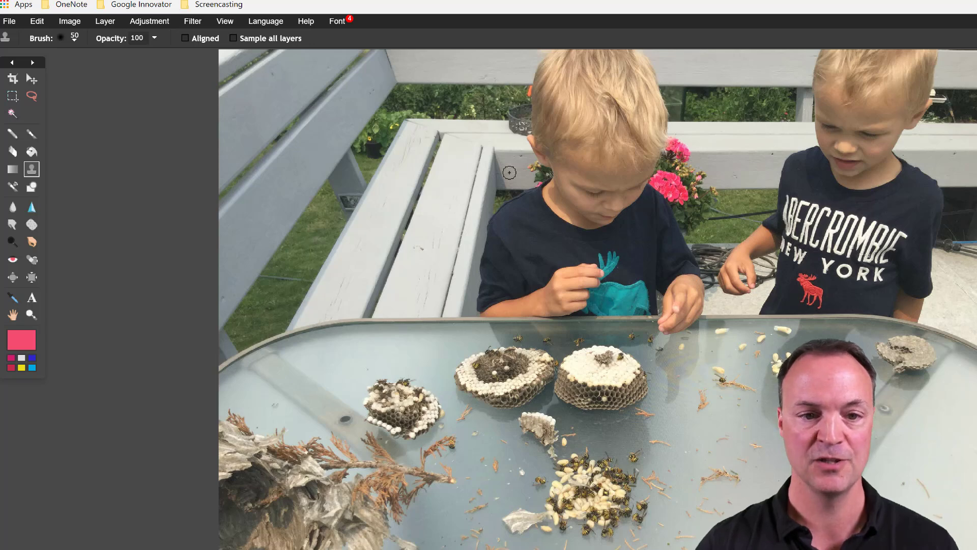
mouse_move(353, 183)
left_mouse_down()
mouse_move(370, 170)
mouse_move(357, 155)
mouse_move(329, 161)
mouse_move(345, 193)
mouse_move(370, 181)
mouse_move(362, 153)
mouse_move(340, 145)
mouse_move(323, 160)
mouse_move(332, 191)
mouse_move(345, 189)
mouse_move(341, 167)
mouse_move(356, 182)
mouse_move(379, 164)
mouse_move(338, 138)
mouse_move(380, 154)
mouse_move(351, 201)
left_mouse_up()
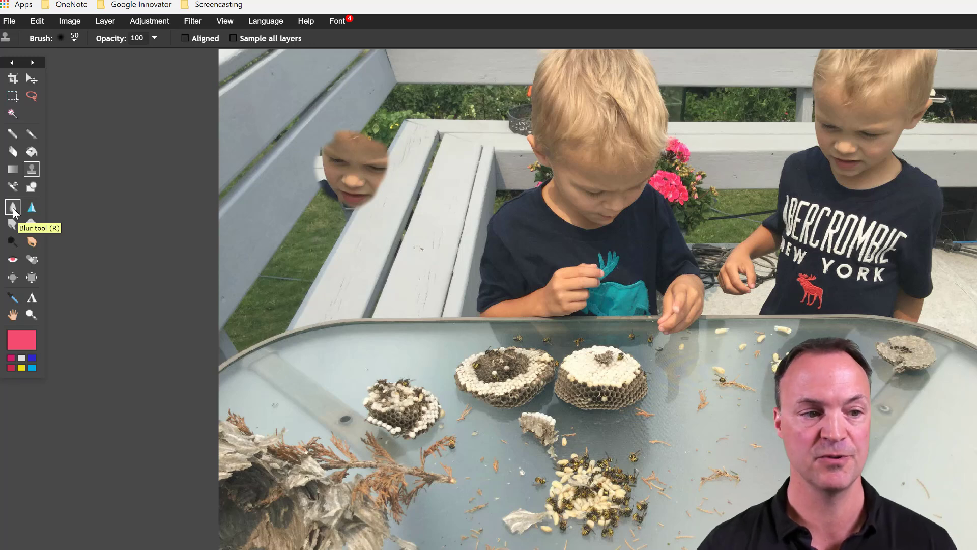
Blur the left boy's face with a size-200, strength-100 blur brush after reverting a trial blur in History
left_click(13, 208)
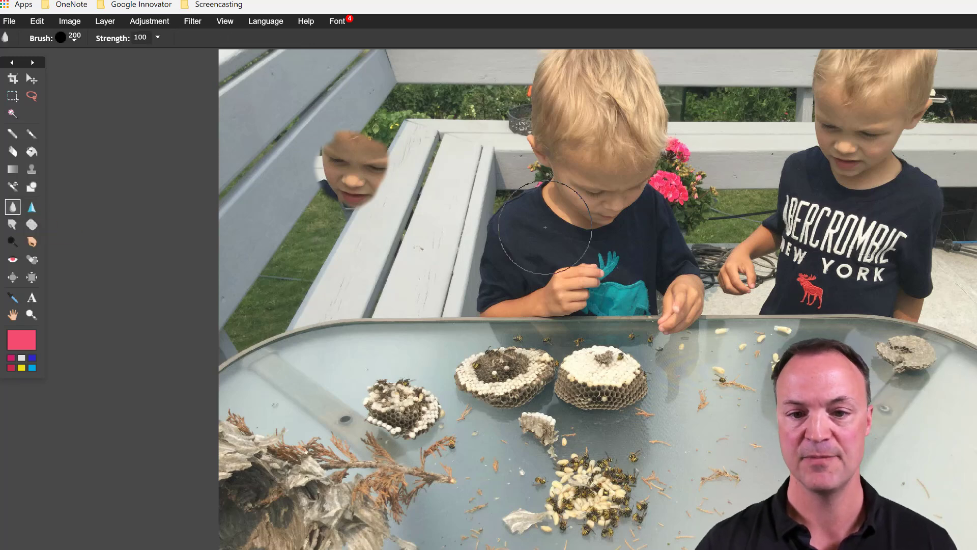
mouse_move(607, 192)
left_mouse_down()
mouse_move(573, 171)
mouse_move(608, 208)
mouse_move(627, 169)
mouse_move(591, 171)
mouse_move(592, 204)
mouse_move(628, 196)
mouse_move(637, 164)
mouse_move(593, 155)
mouse_move(573, 191)
mouse_move(583, 217)
mouse_move(653, 205)
mouse_move(618, 176)
mouse_move(597, 176)
mouse_move(644, 230)
left_mouse_up()
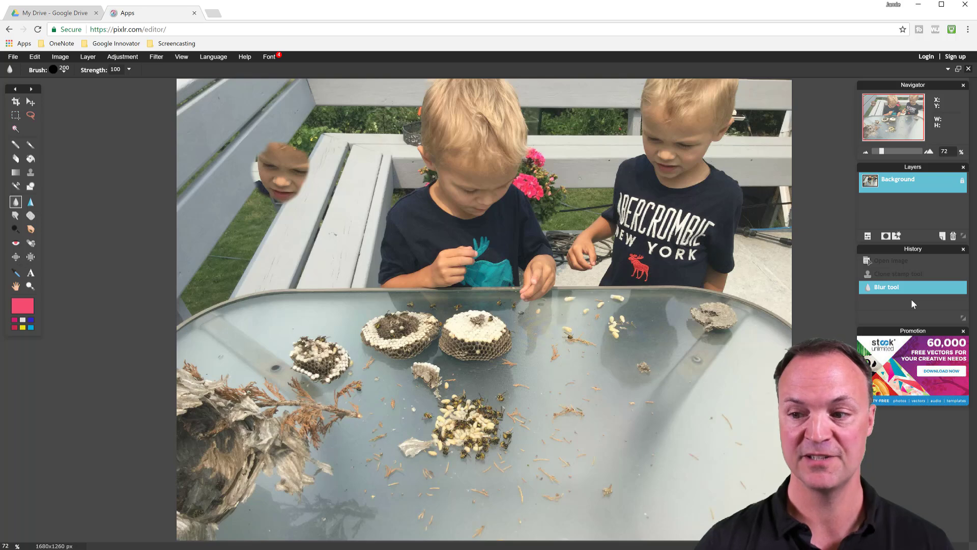
left_click(880, 262)
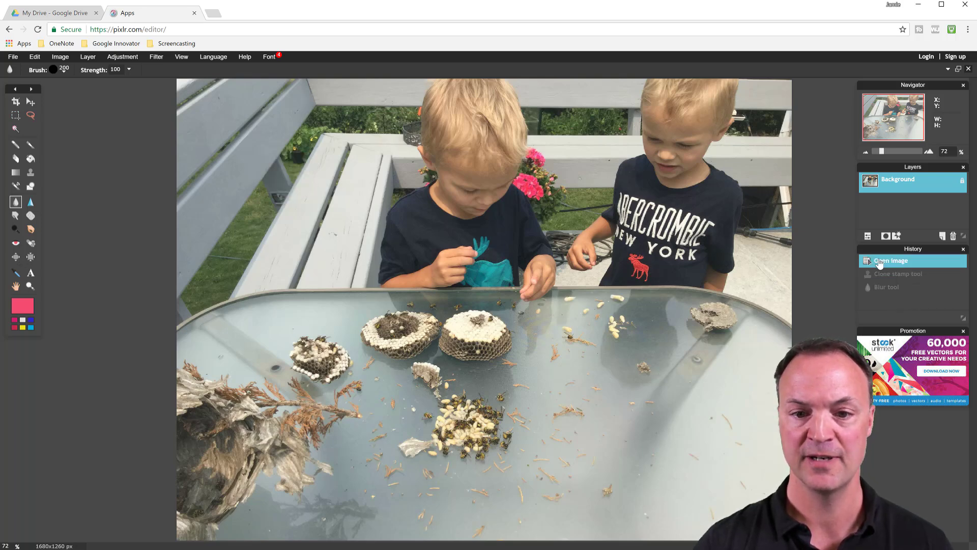
left_click(889, 288)
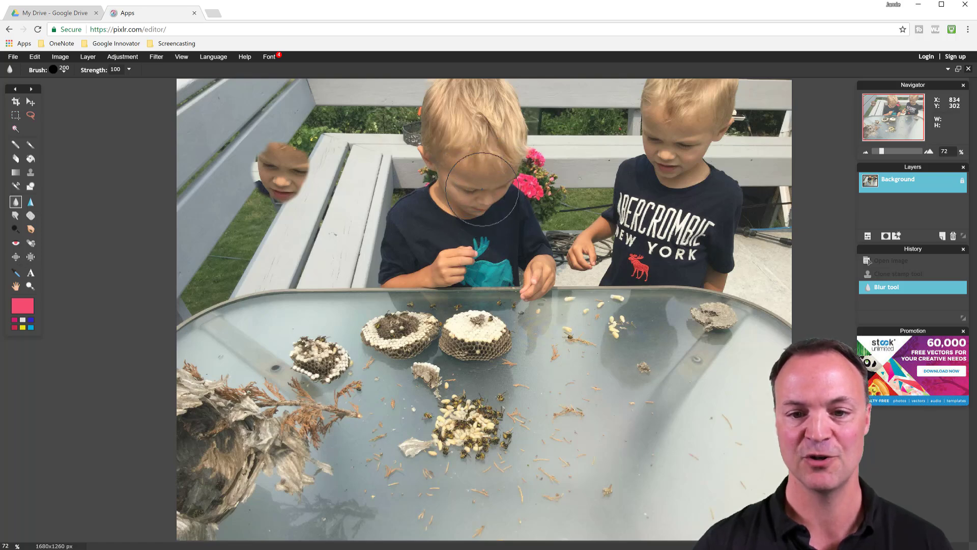
left_click_drag(453, 167, 486, 168)
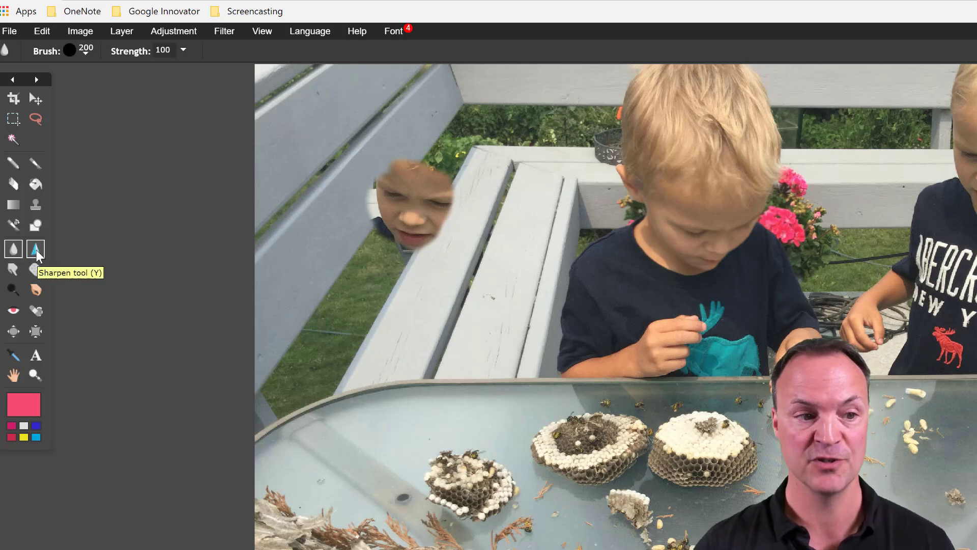
Revert a trial smudge to the Blur history state and pick the Sponge tool in Saturate mode
left_click(14, 266)
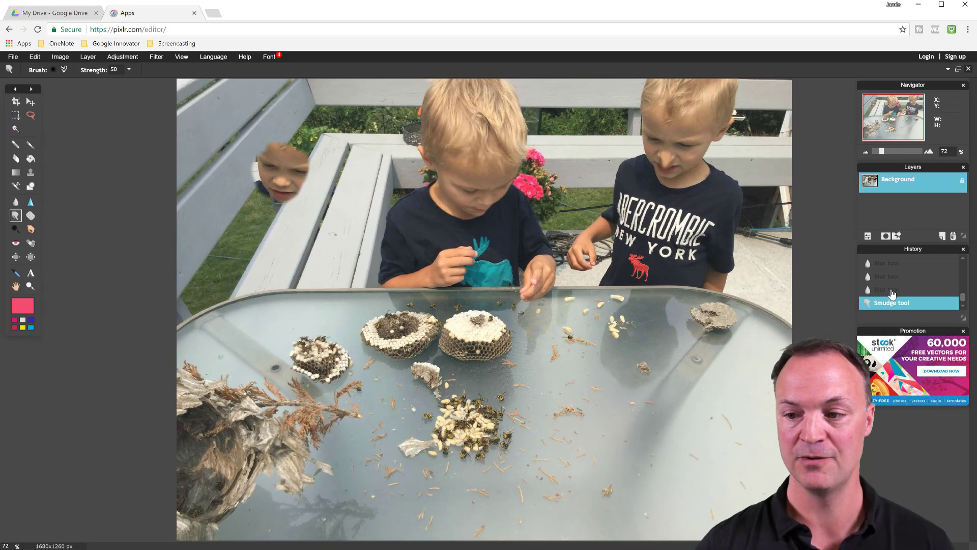
left_click(891, 289)
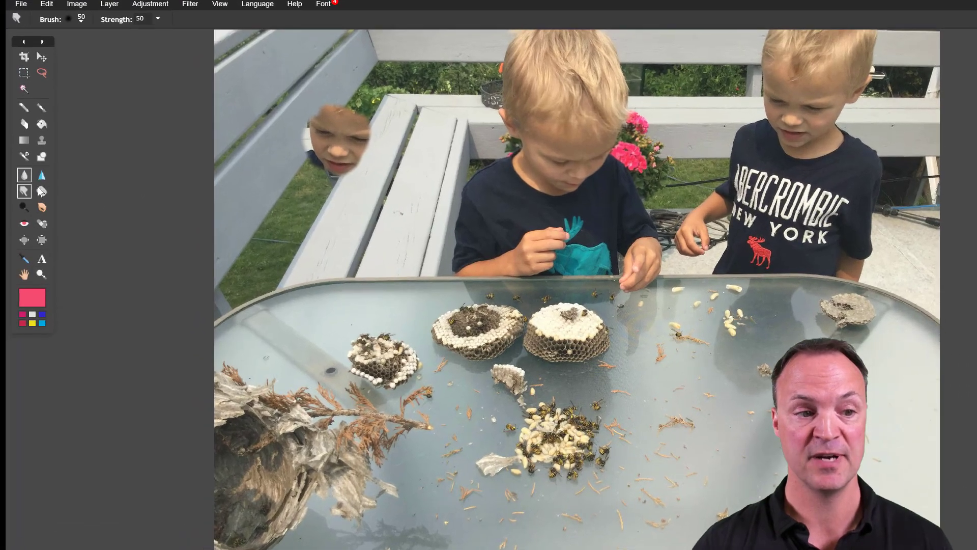
left_click(40, 198)
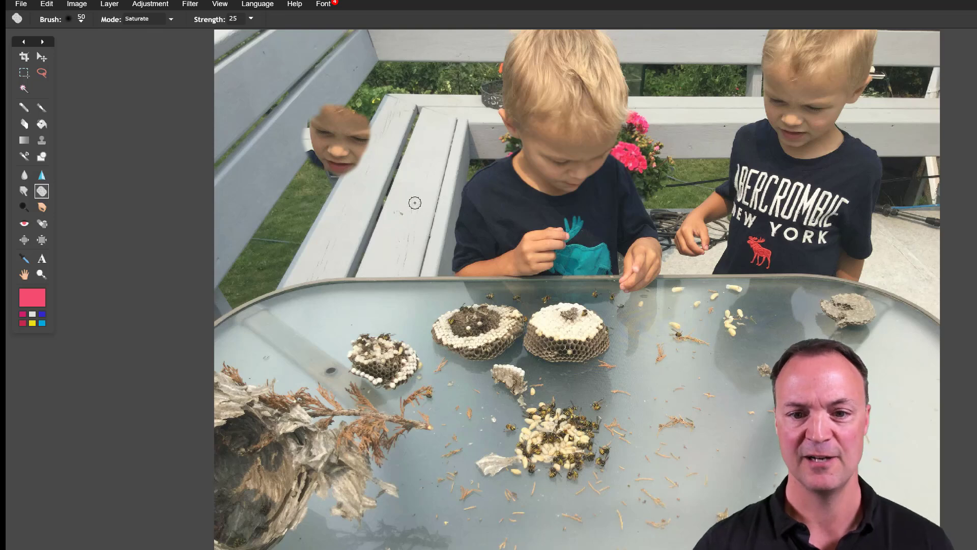
Saturate the left boy's forehead with the sponge, then take the Dodge tool at Midtones, exposure 50
left_click_drag(554, 141, 548, 139)
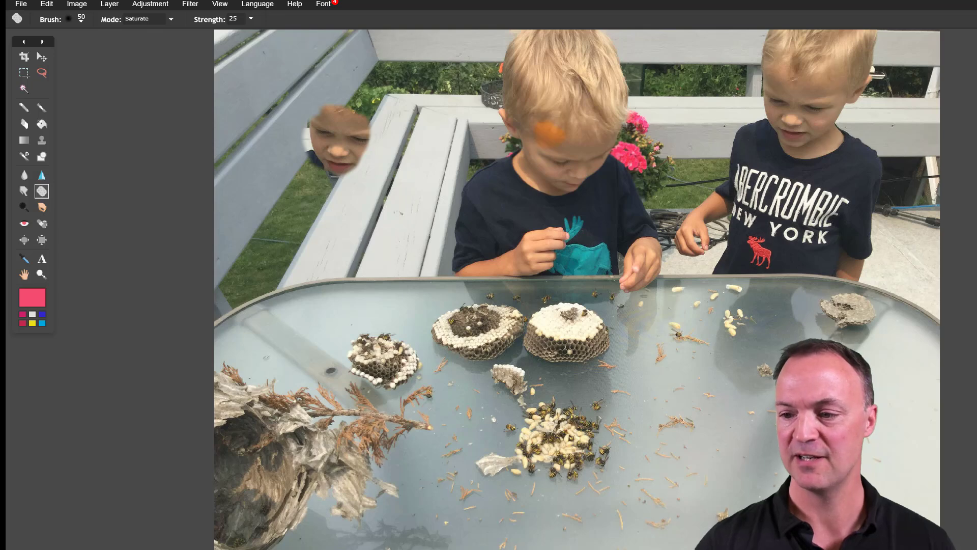
left_click(24, 208)
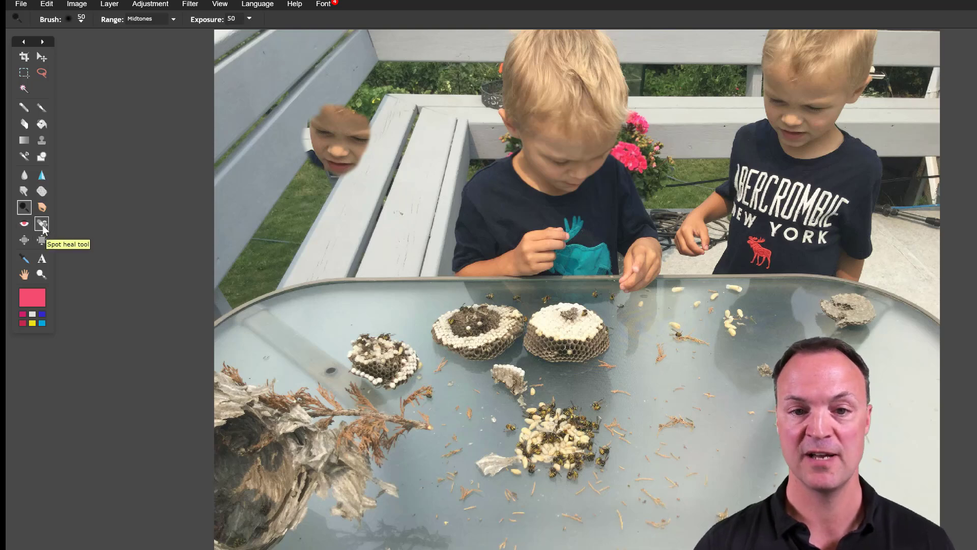
Select the Spot heal tool at size 20 with Blend Nearby
left_click(43, 227)
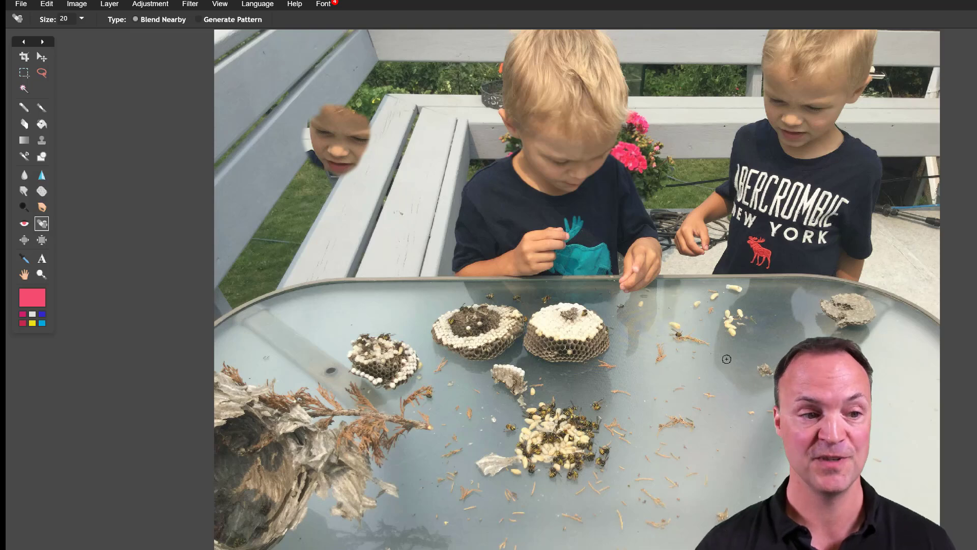
Try Bloat and Pinch, sample the flowers' pink, and brush a pink stroke across the bench
left_click(24, 240)
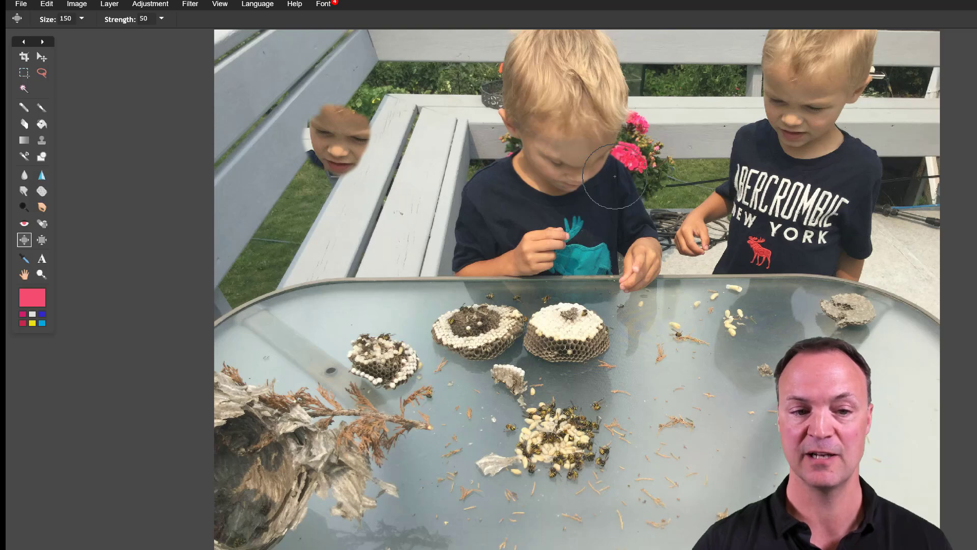
left_click(42, 240)
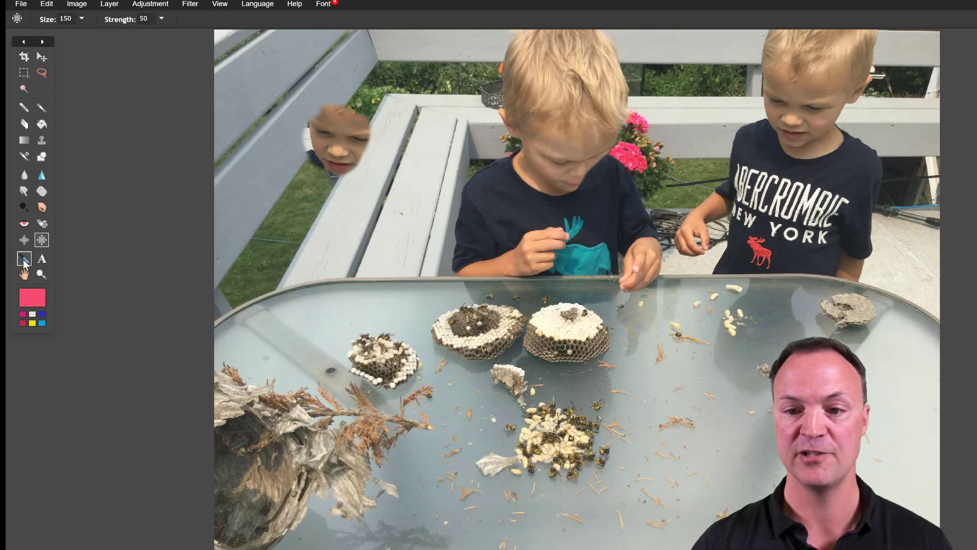
left_click(24, 261)
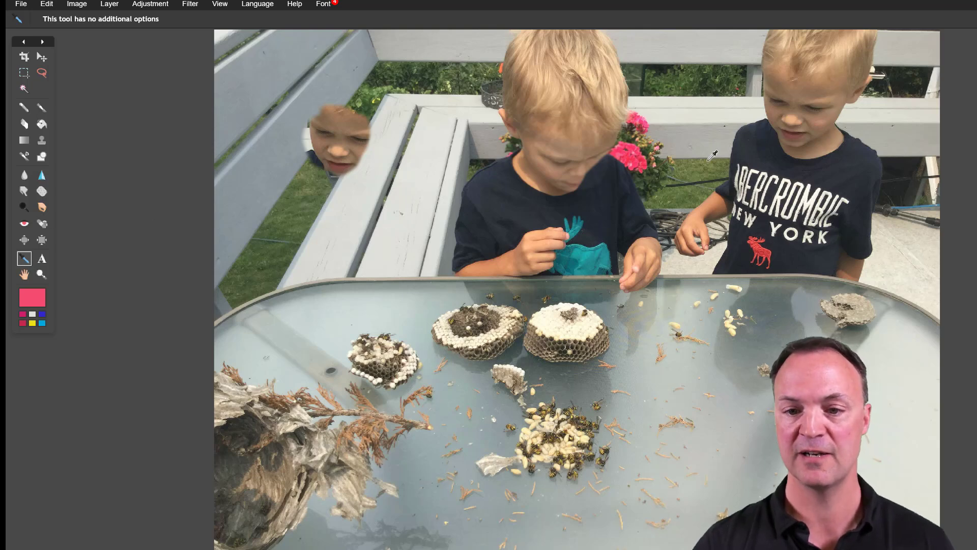
left_click(636, 158)
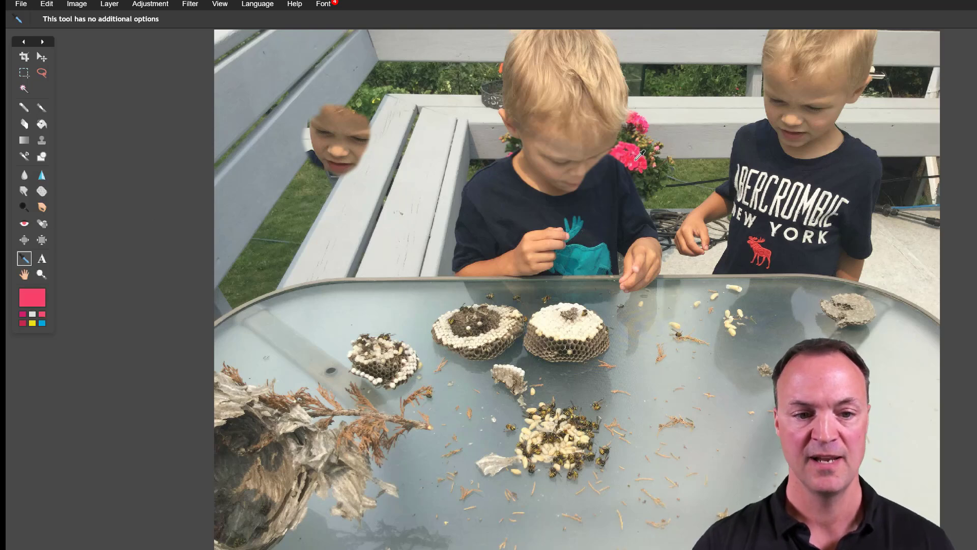
left_click(41, 108)
left_click_drag(323, 232, 418, 235)
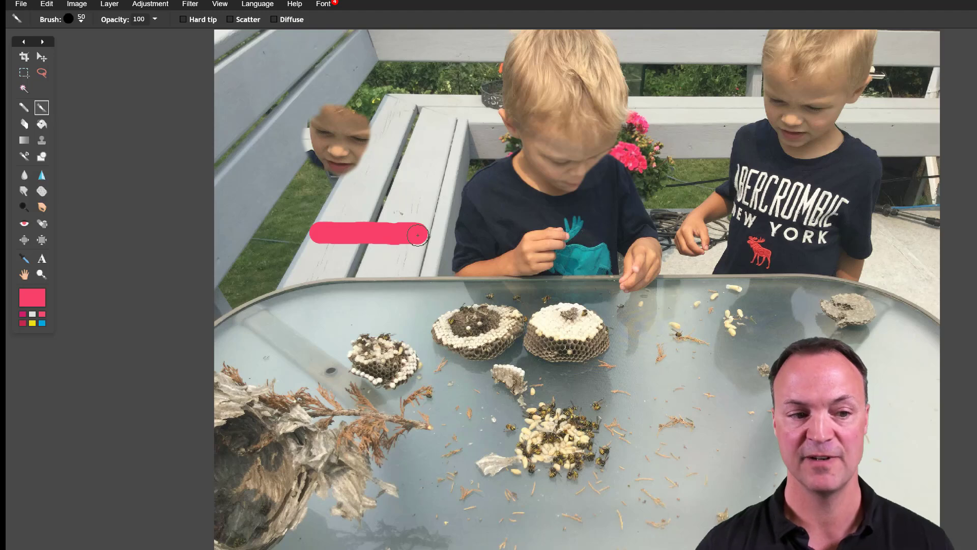
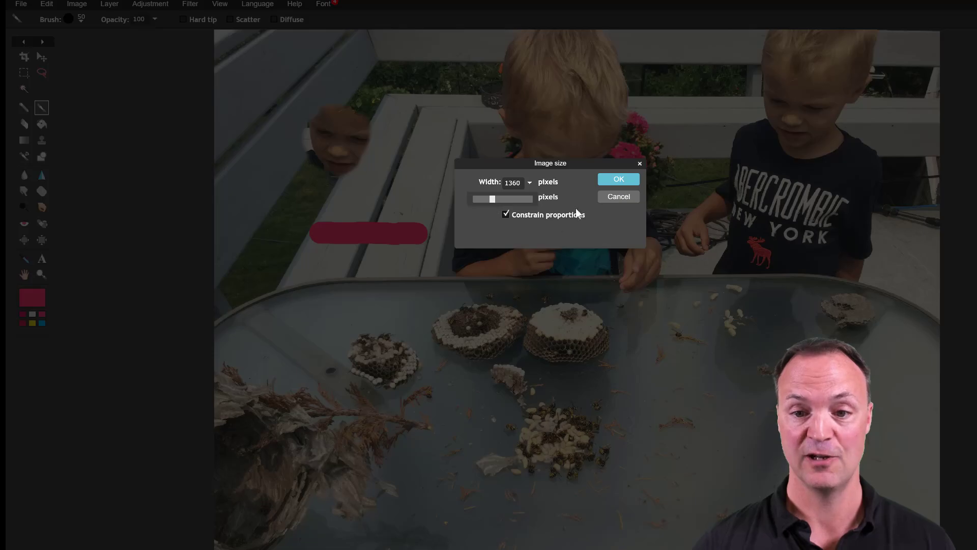
Apply the 1360-pixel-wide proportional resize in the Image size dialog
left_click(603, 183)
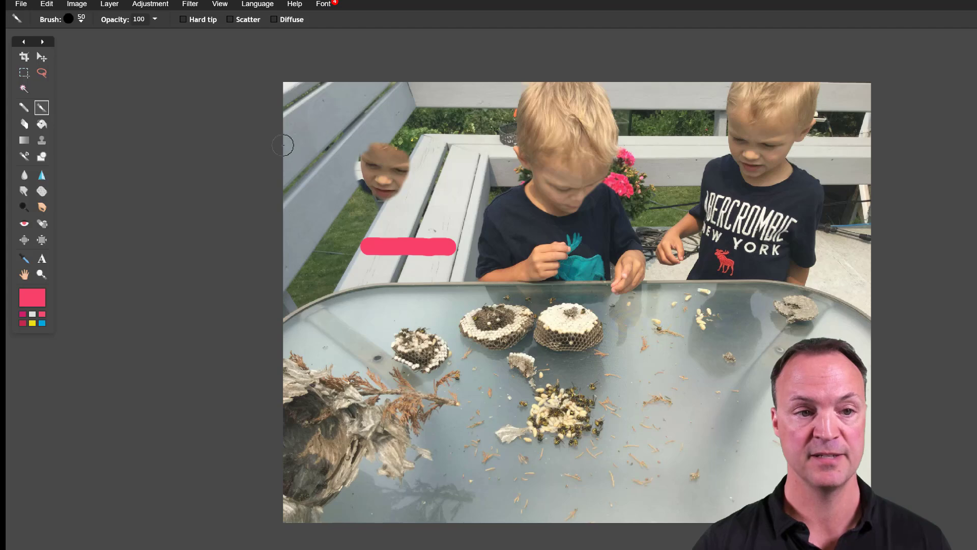
left_click(77, 4)
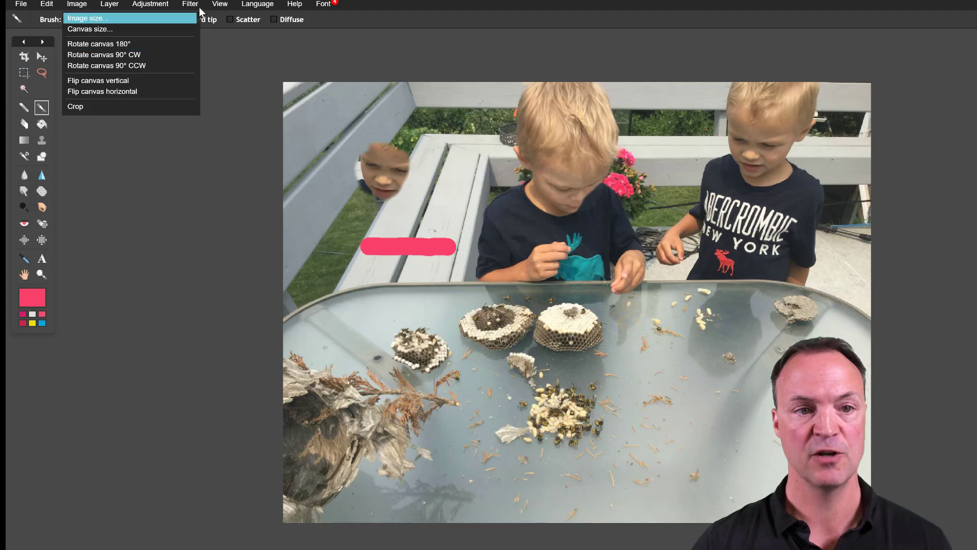
mouse_move(190, 5)
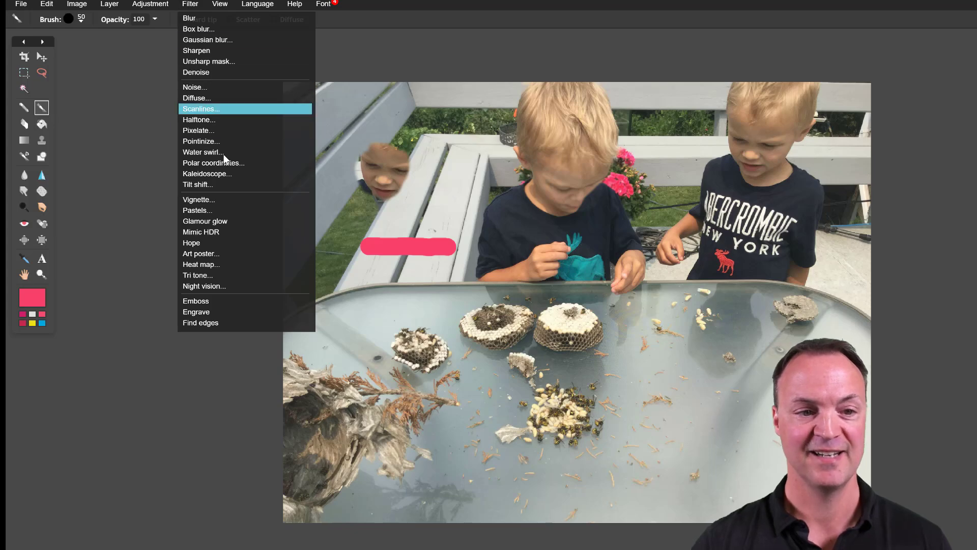
left_click(227, 175)
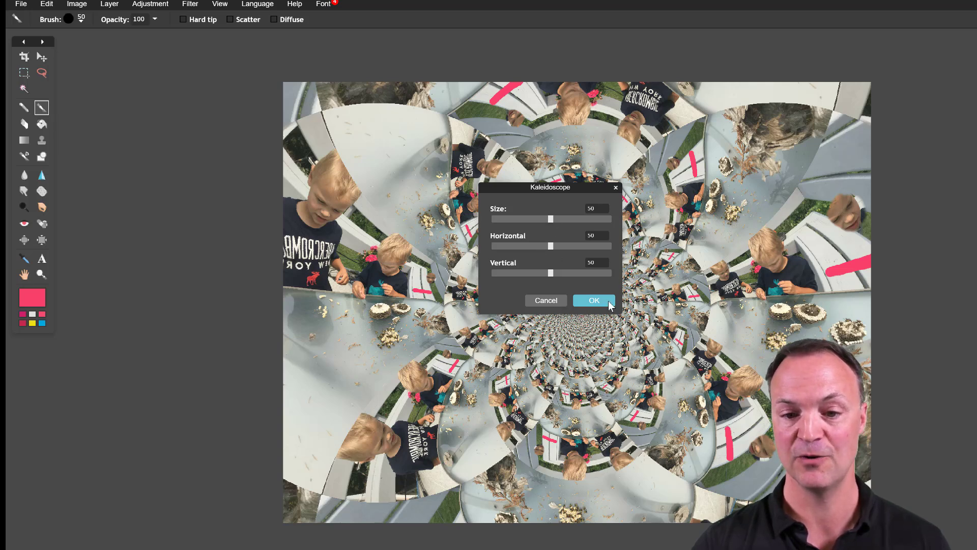
left_click(550, 301)
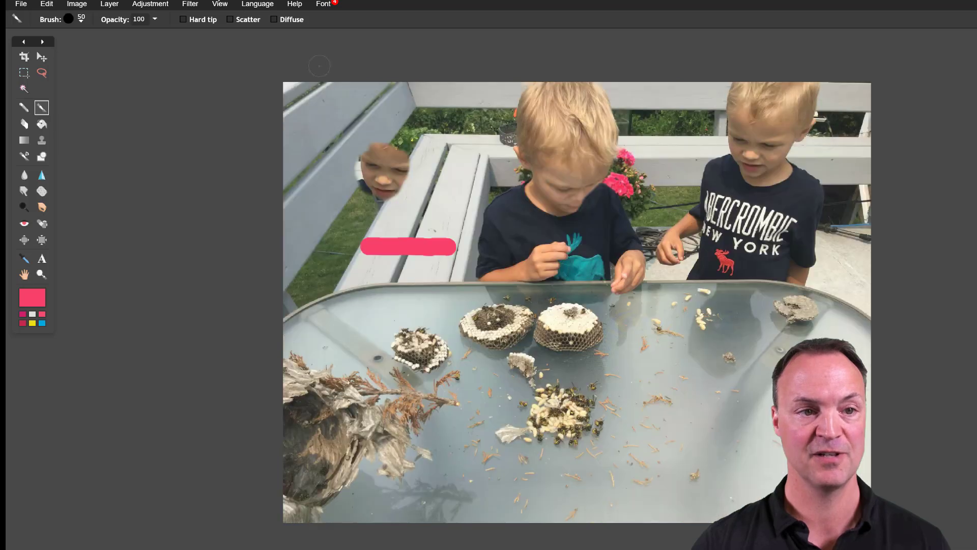
left_click(190, 4)
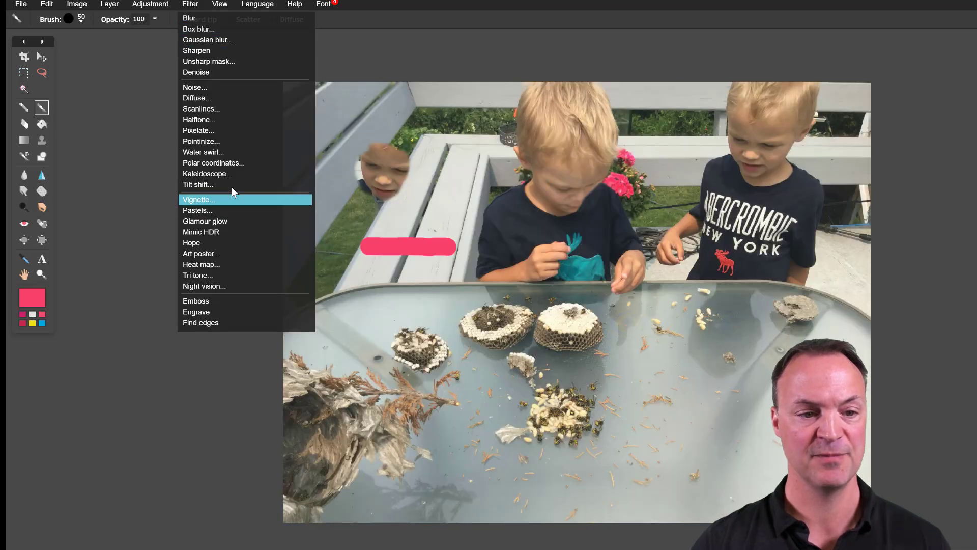
left_click(222, 255)
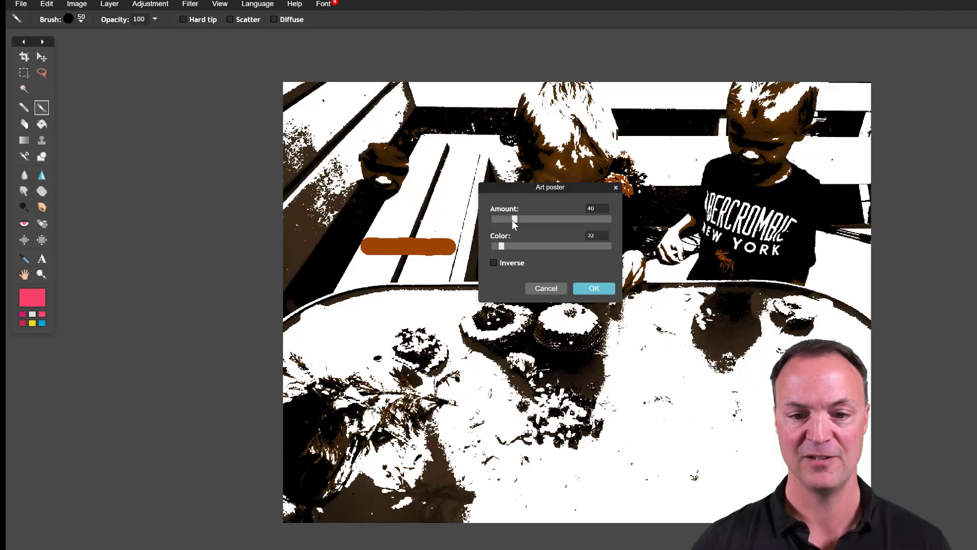
mouse_move(532, 223)
left_mouse_down()
mouse_move(559, 220)
mouse_move(545, 220)
left_mouse_up()
left_click(523, 219)
left_click_drag(502, 246, 524, 246)
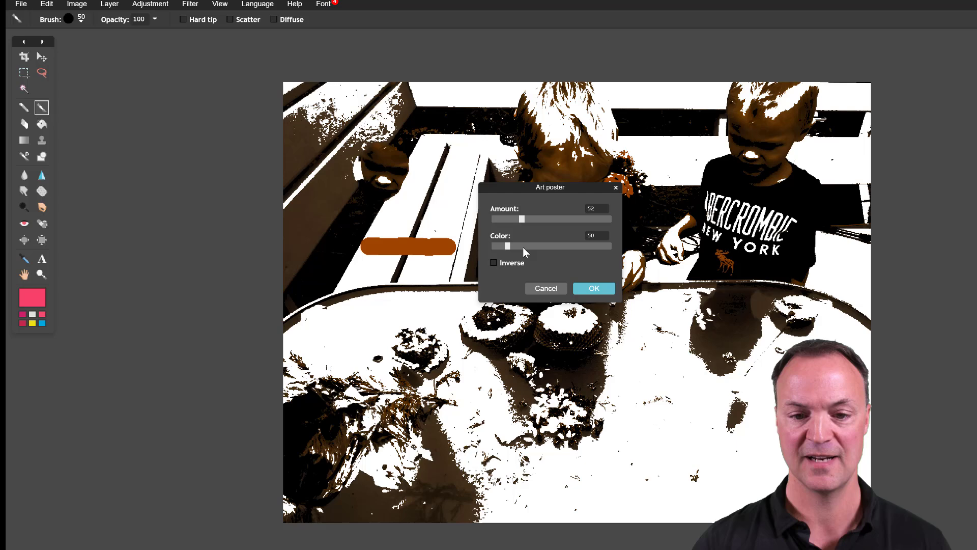
left_click(494, 263)
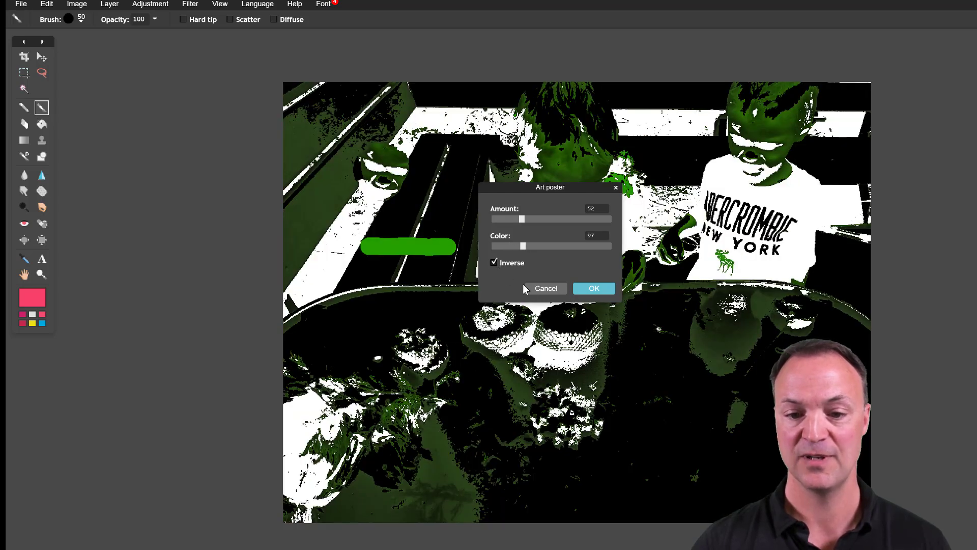
left_click(544, 287)
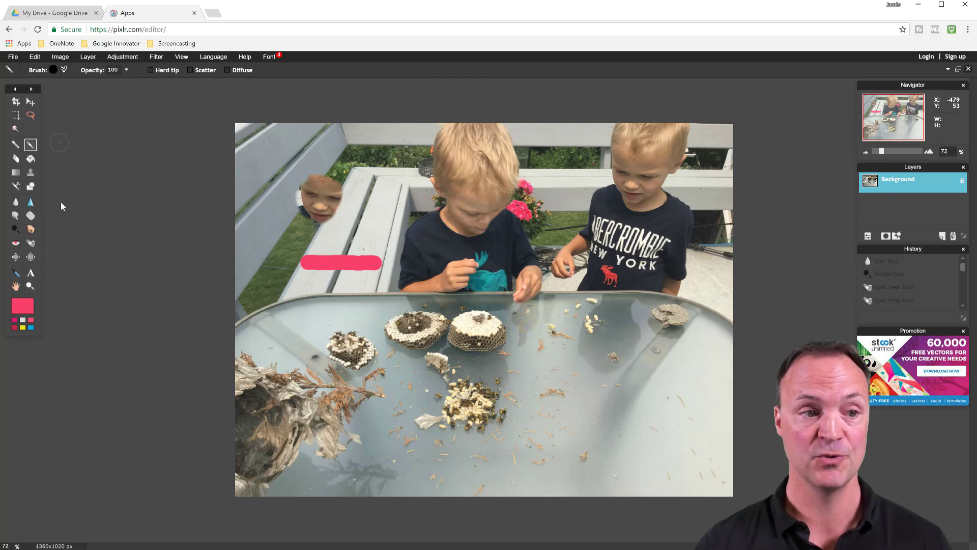
Select the Magic Wand tool, then move to the My Drive - Google Drive tab
left_click(16, 130)
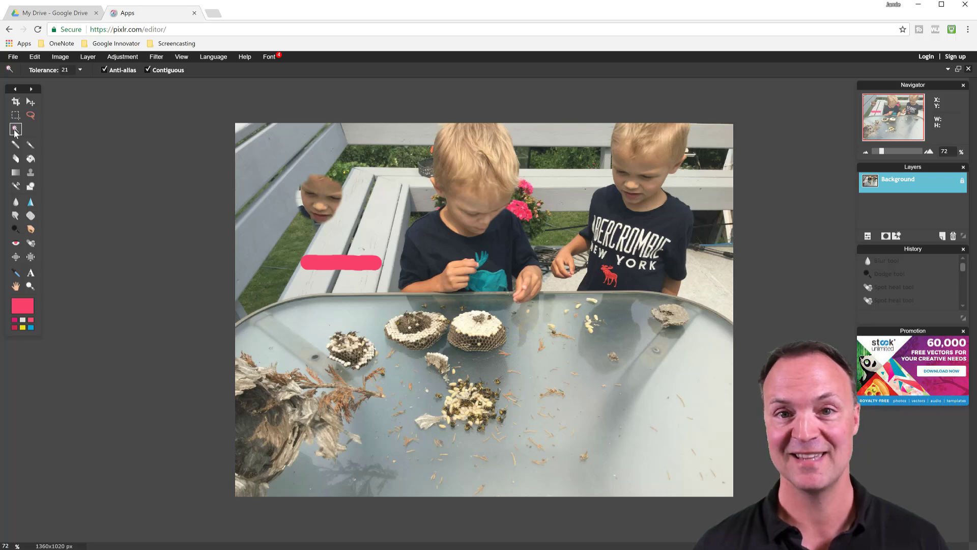
key("ctrl+1")
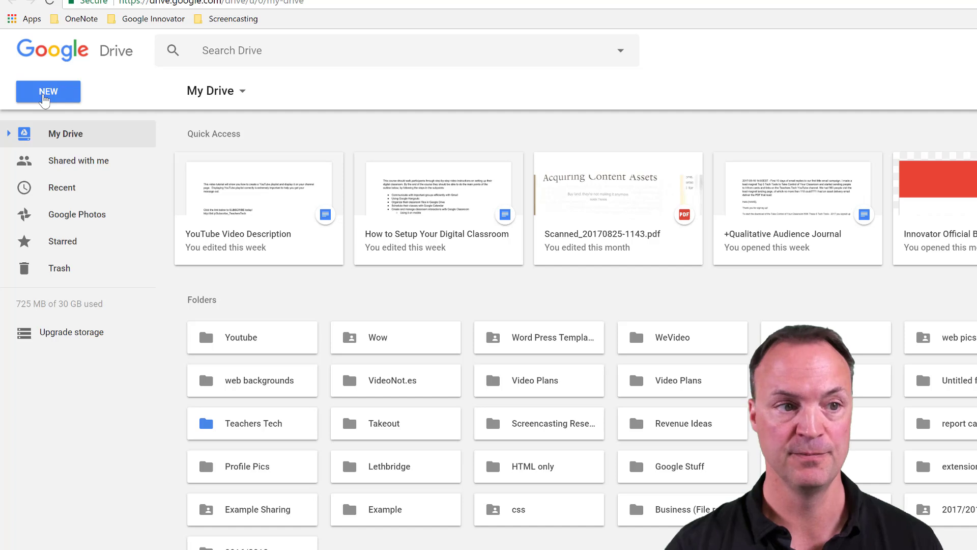
Search 'pixlr' under Connect more apps and connect Pixlr Editor to Drive
left_click(44, 97)
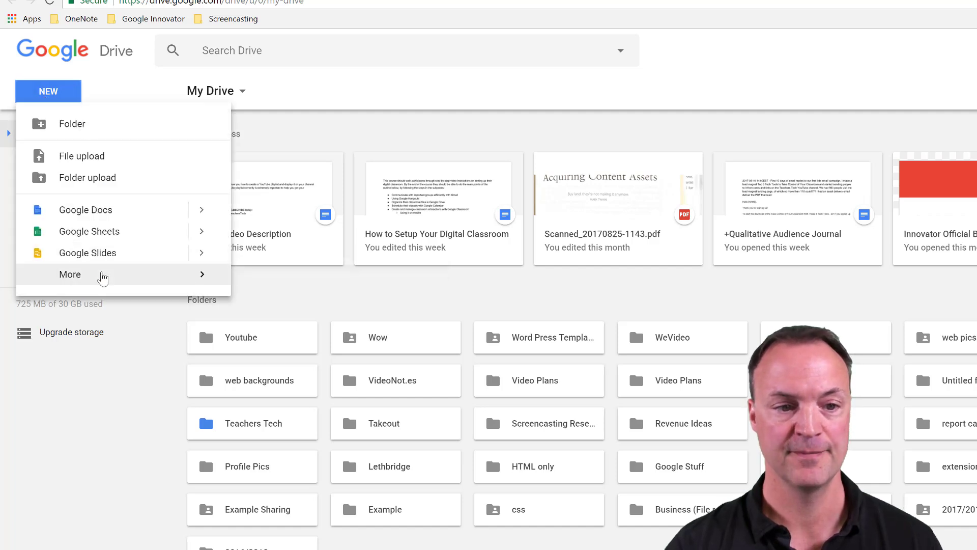
mouse_move(115, 277)
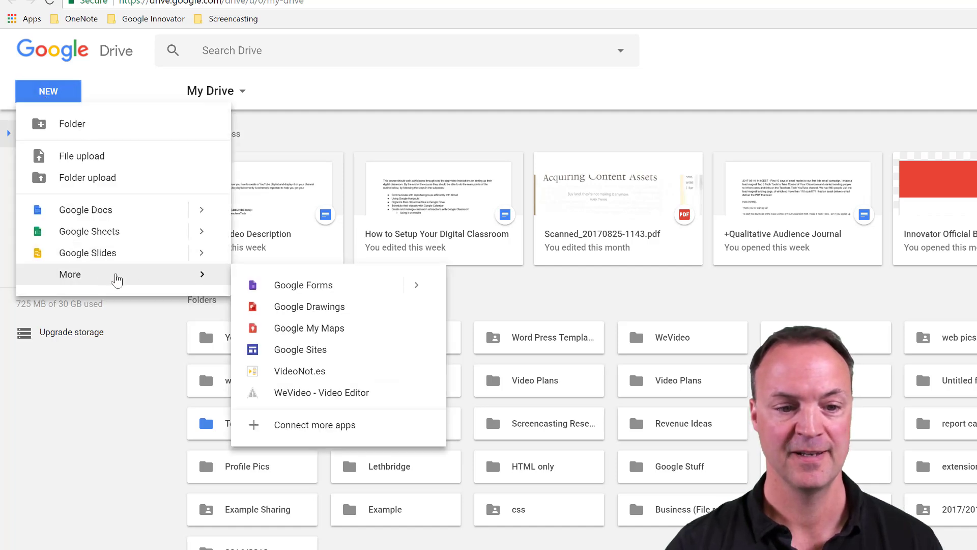
left_click(341, 432)
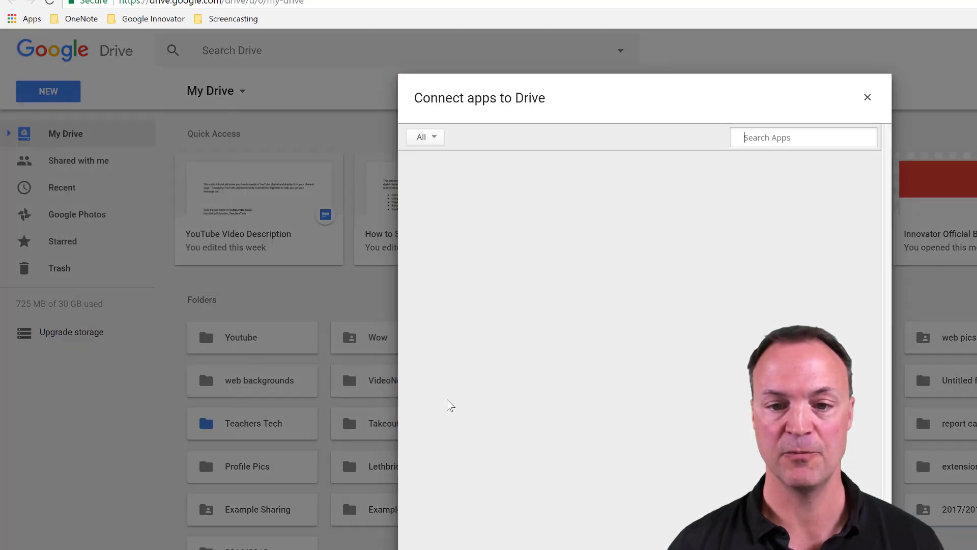
mouse_move(425, 394)
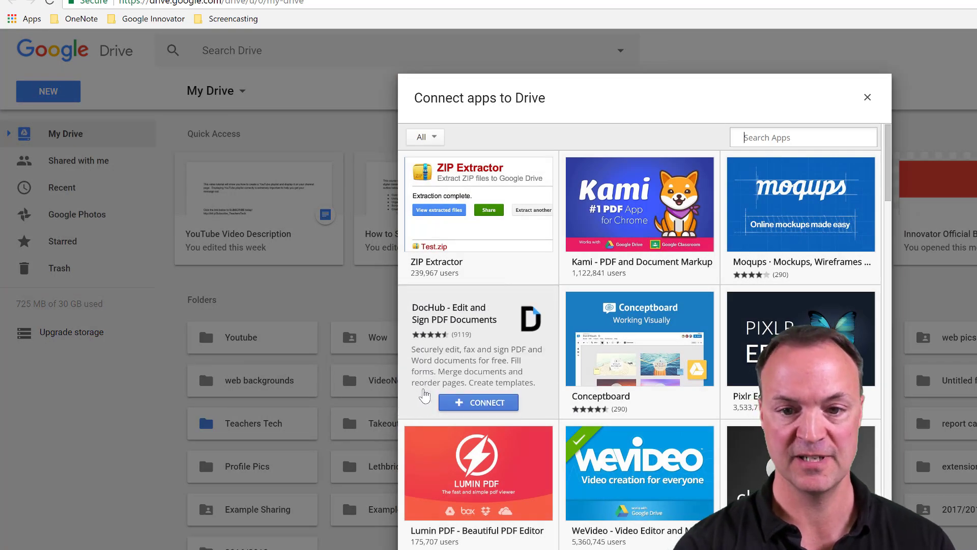
type("pixl")
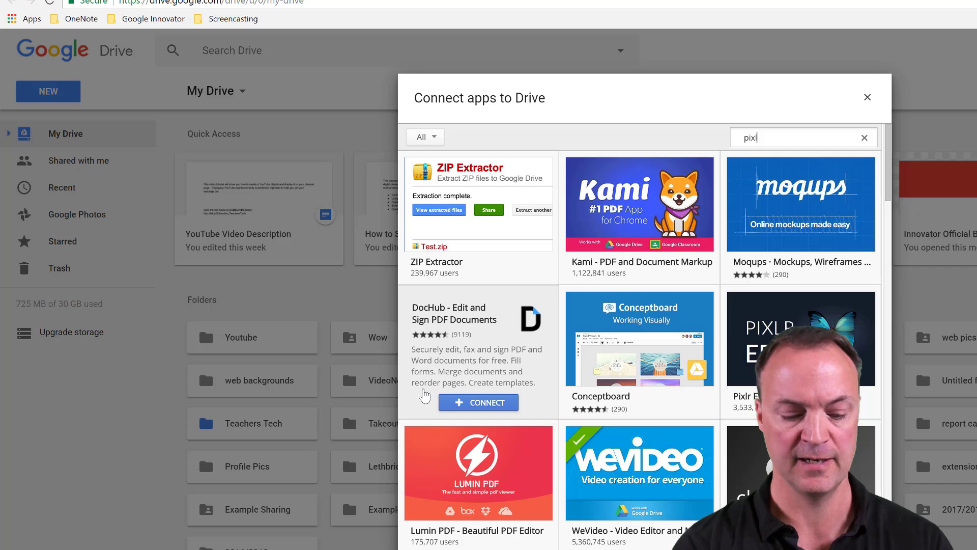
type("r")
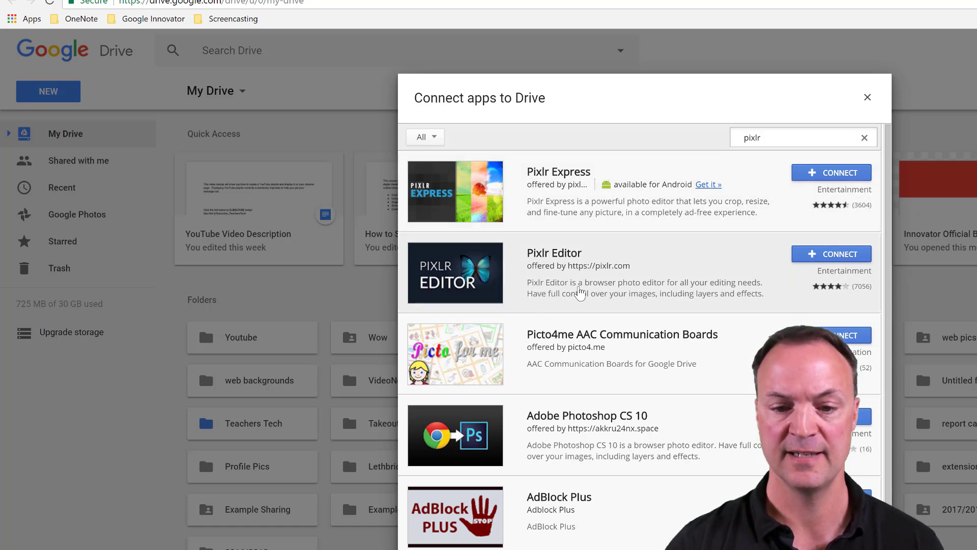
left_click(831, 253)
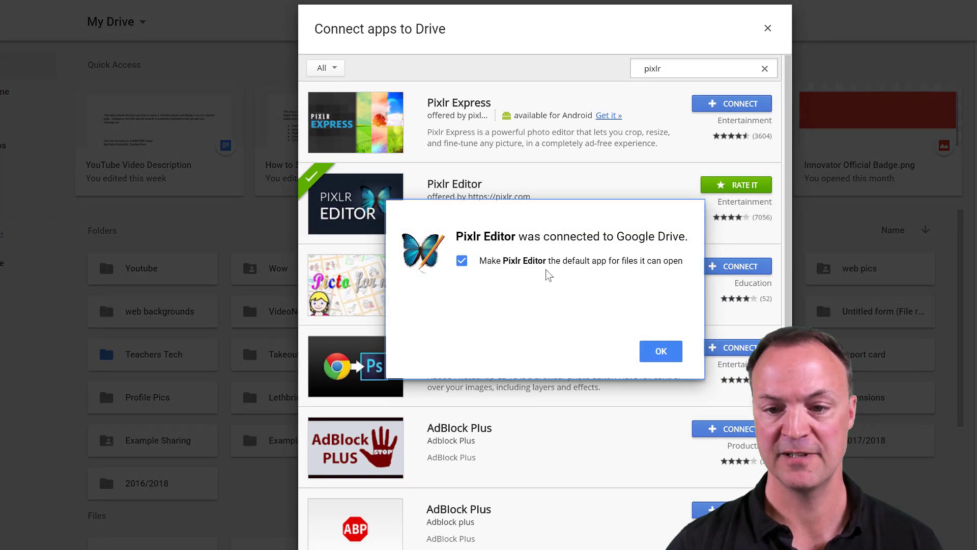
left_click(657, 357)
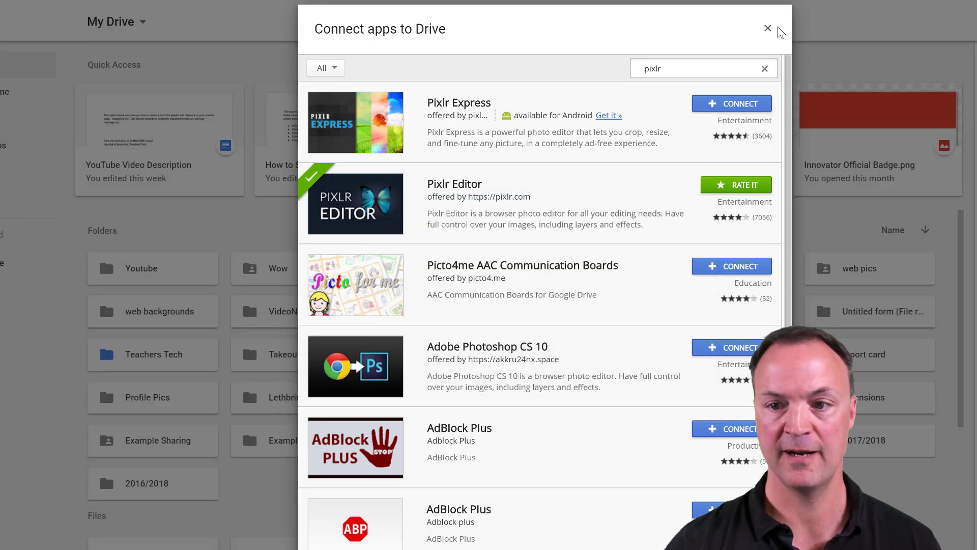
left_click(288, 71)
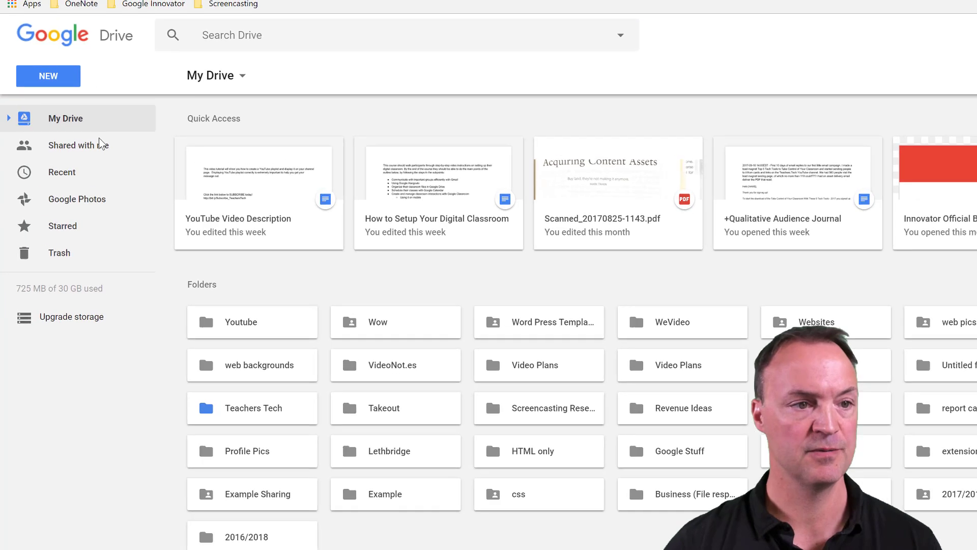
left_click(71, 78)
mouse_move(120, 260)
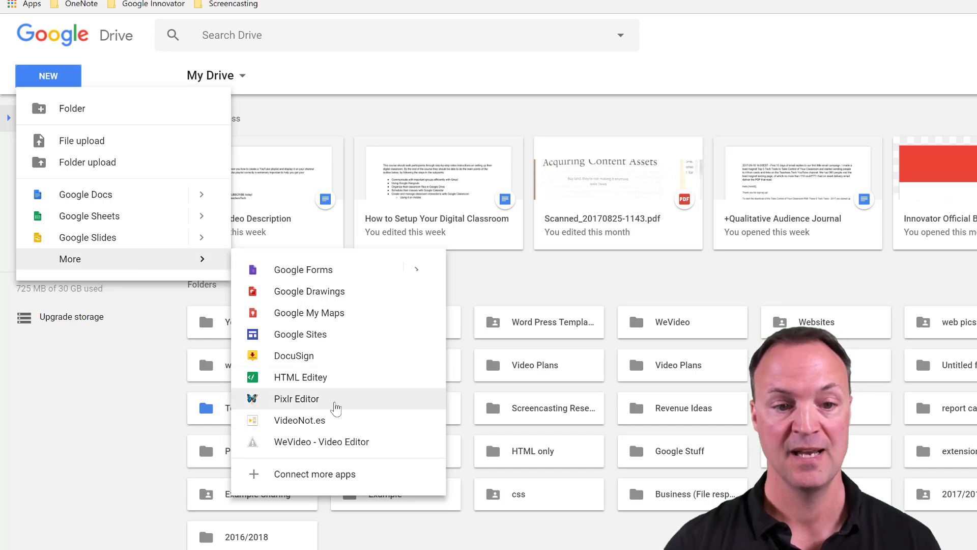
left_click(162, 431)
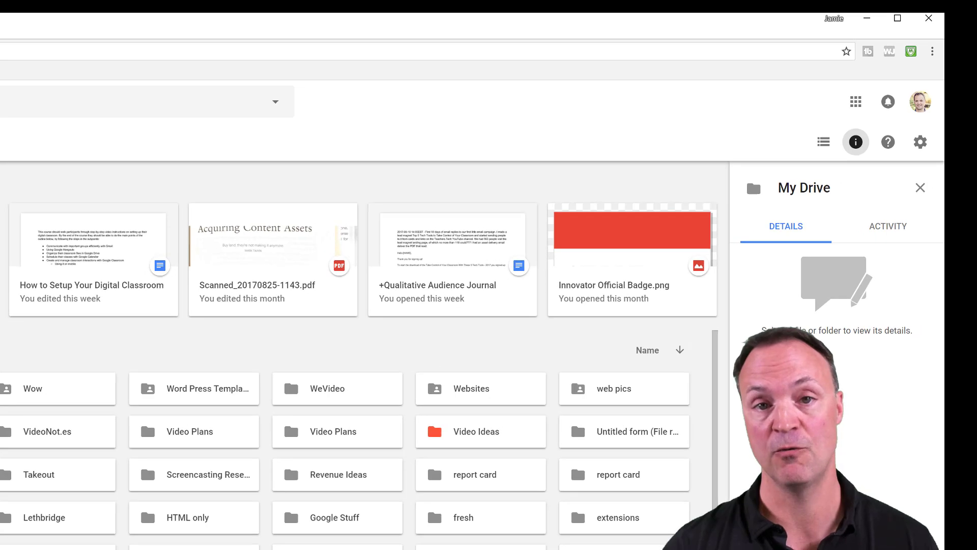
left_click(921, 142)
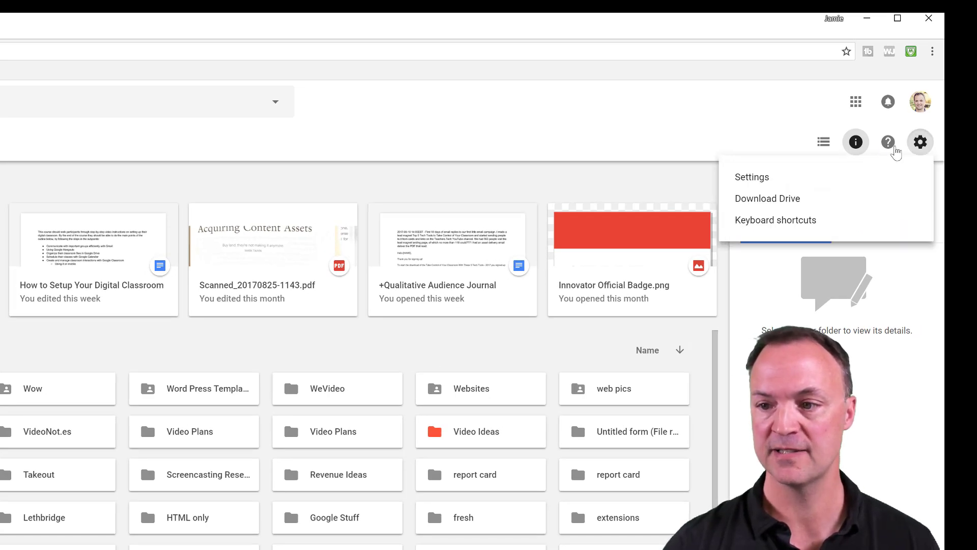
left_click(755, 178)
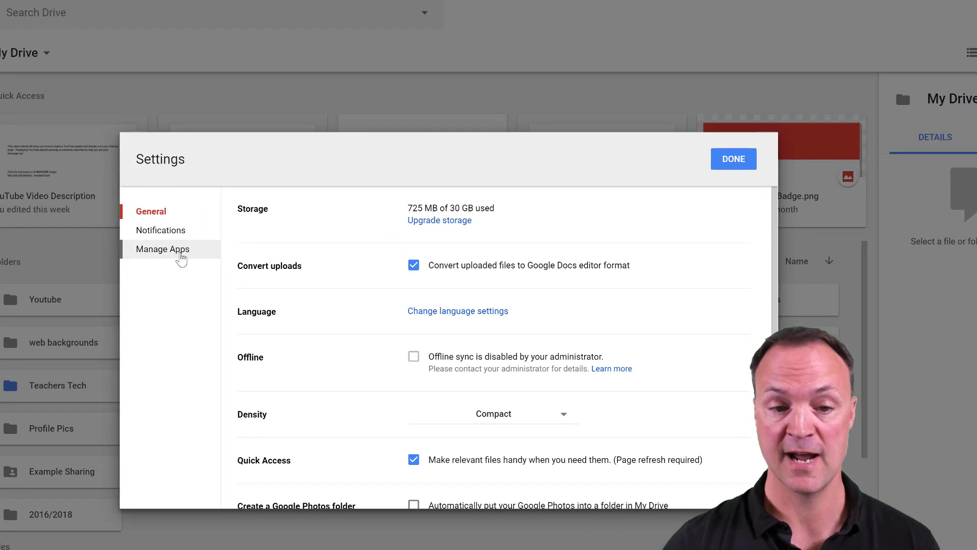
left_click(181, 255)
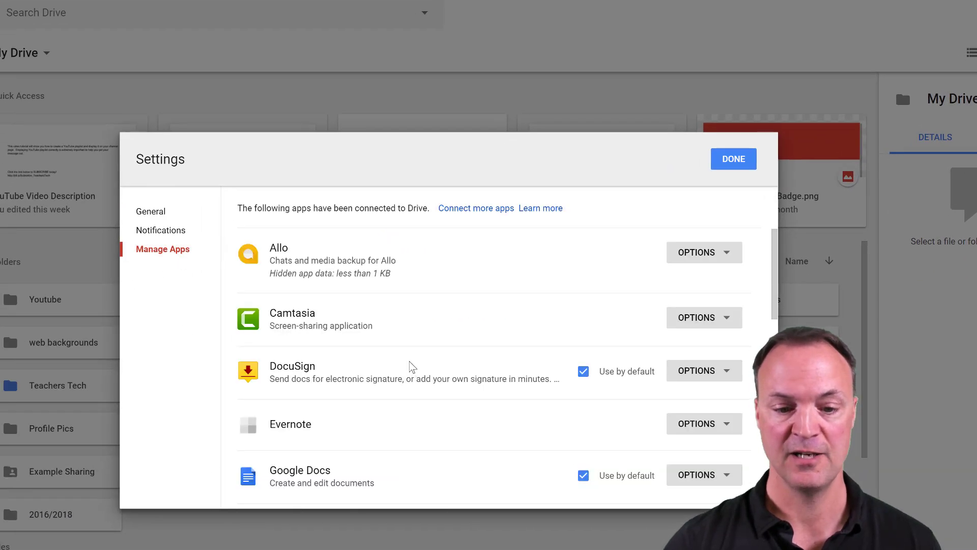
scroll(409, 367, "down", 5)
scroll(409, 366, "down", 4)
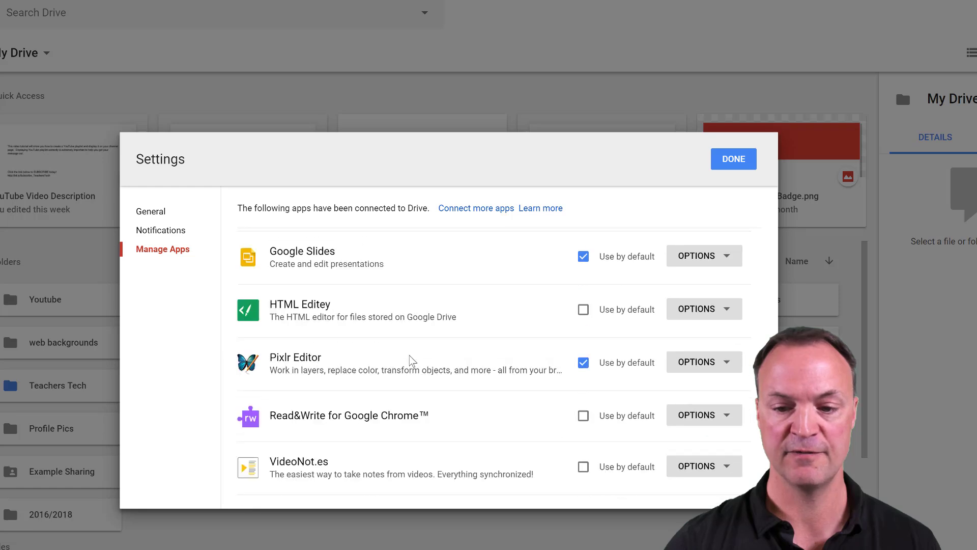
left_click(729, 369)
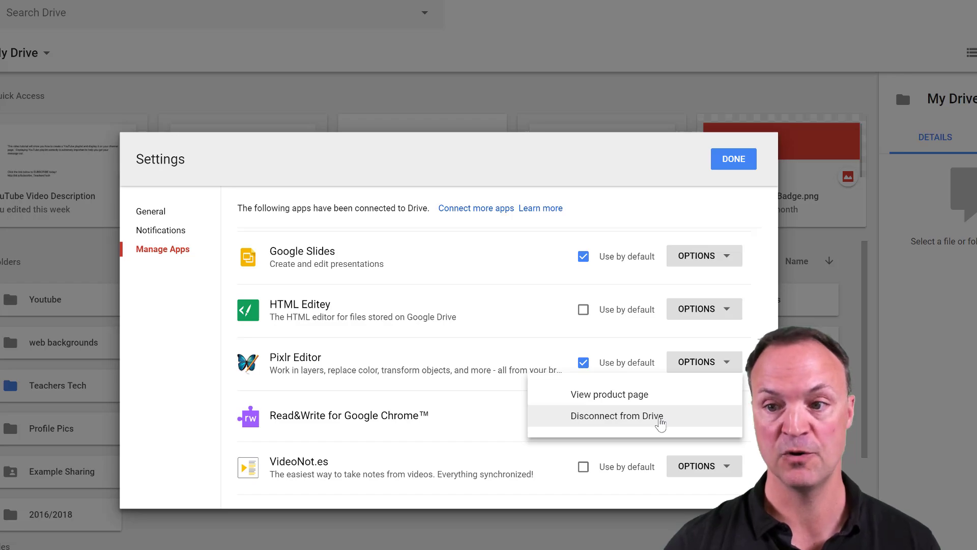
left_click(736, 162)
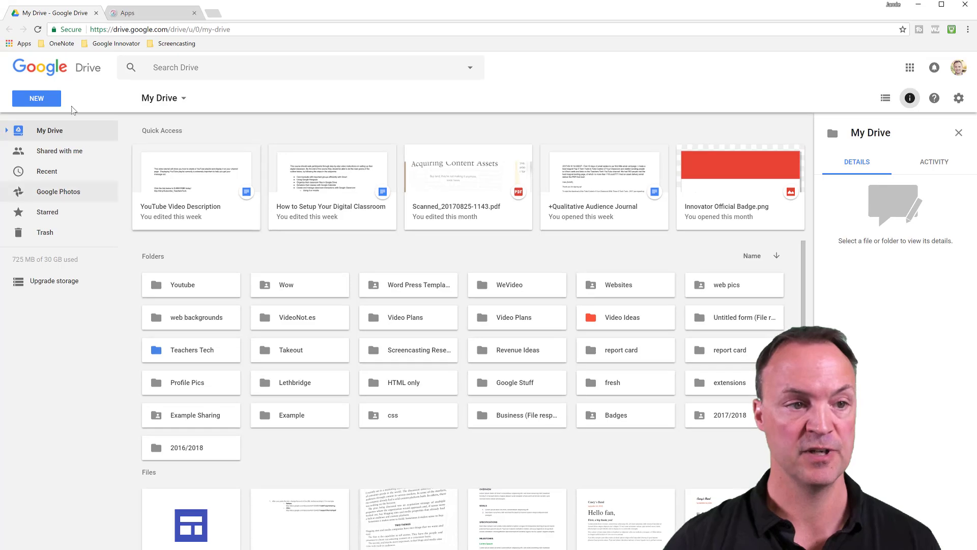
Launch Pixlr Editor from NEW > More, sign in with the Google account, and allow Drive access
left_click(48, 99)
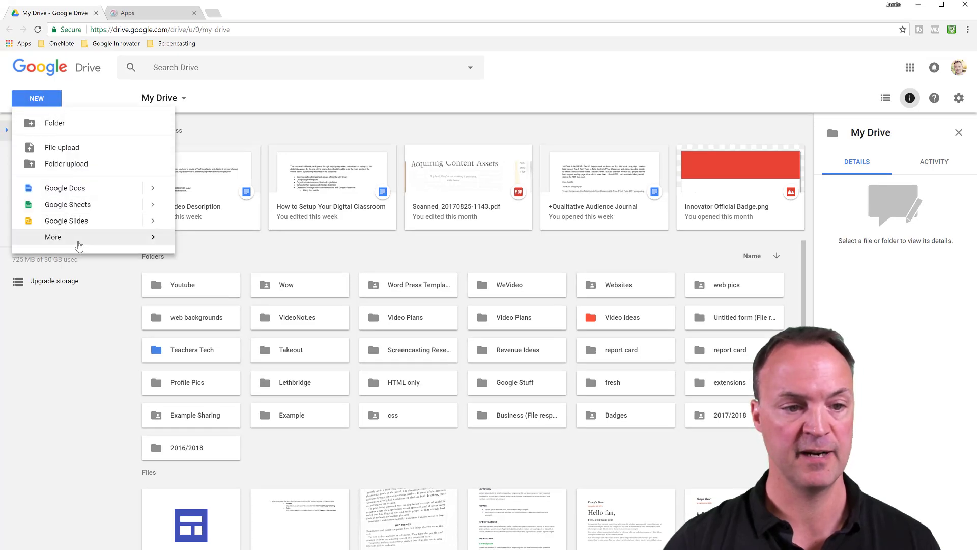
mouse_move(79, 246)
left_click(235, 344)
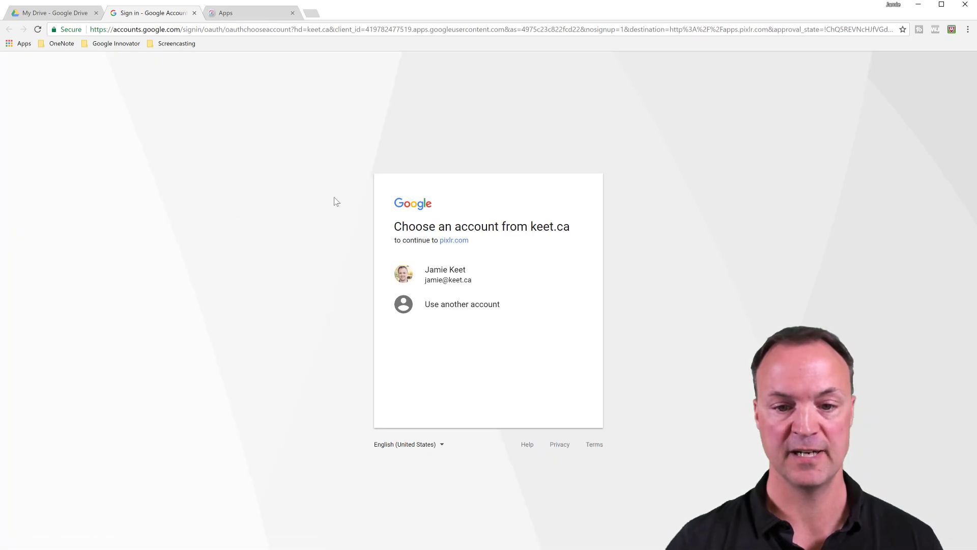
left_click(434, 274)
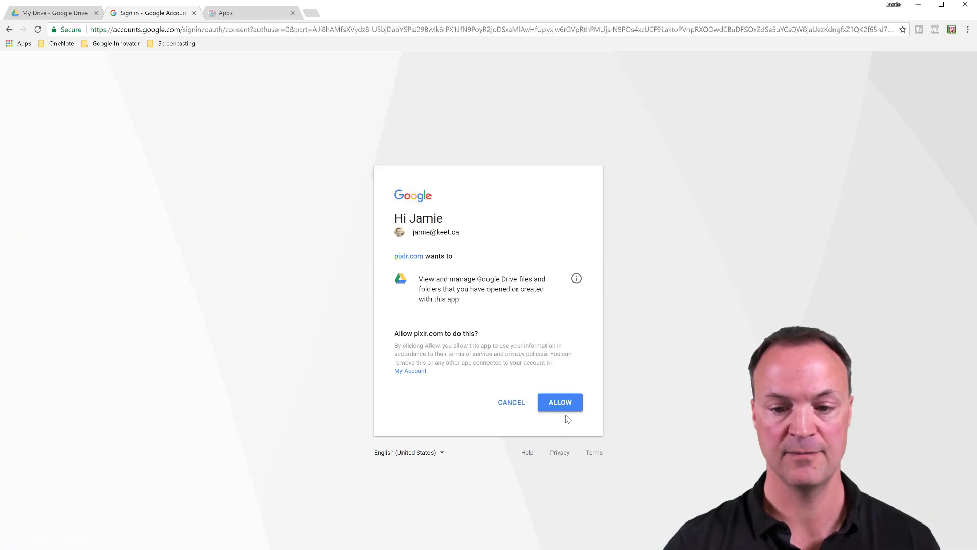
left_click(565, 408)
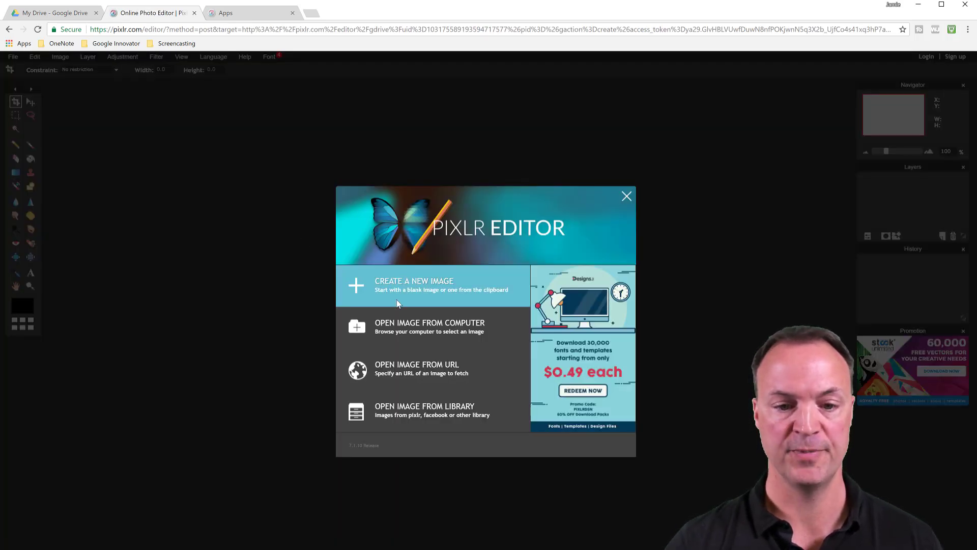
Create a blank 800x600 image and paint a black brush stroke across its upper left
left_click(395, 283)
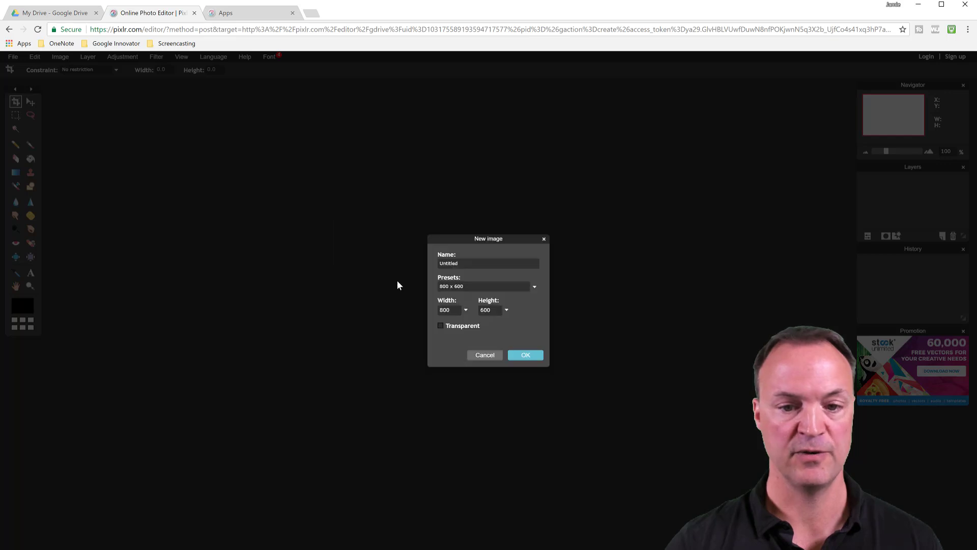
left_click(534, 359)
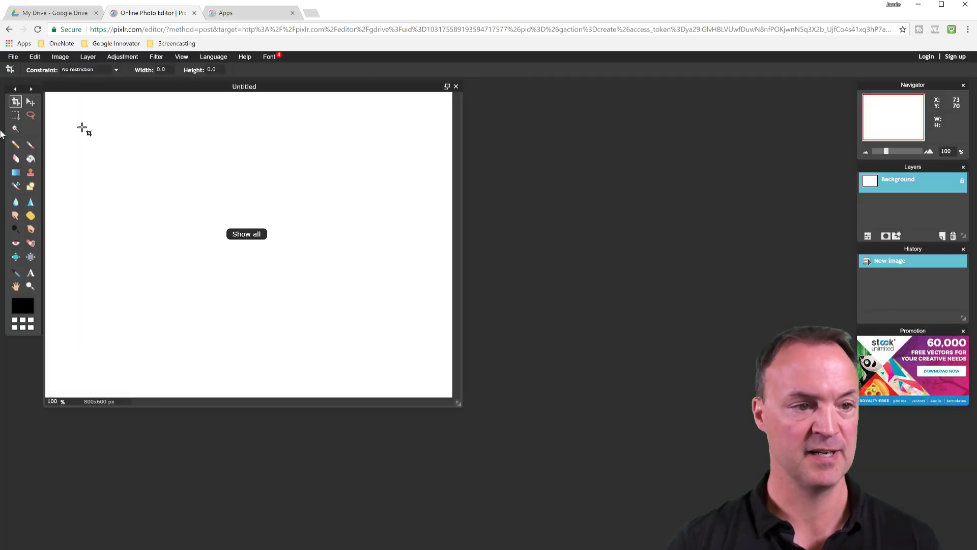
left_click_drag(164, 163, 272, 209)
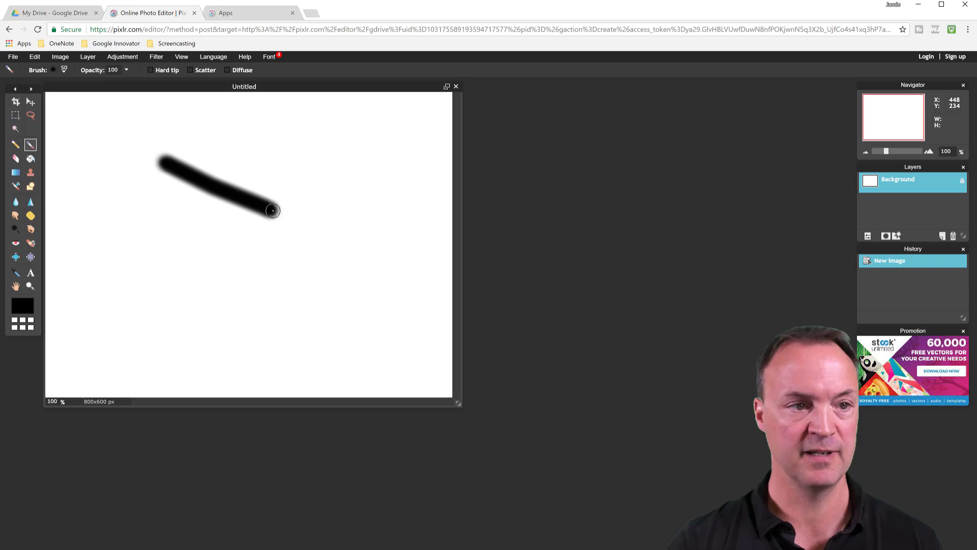
Save the image to Google Drive under the name 'test 1'
left_click(14, 57)
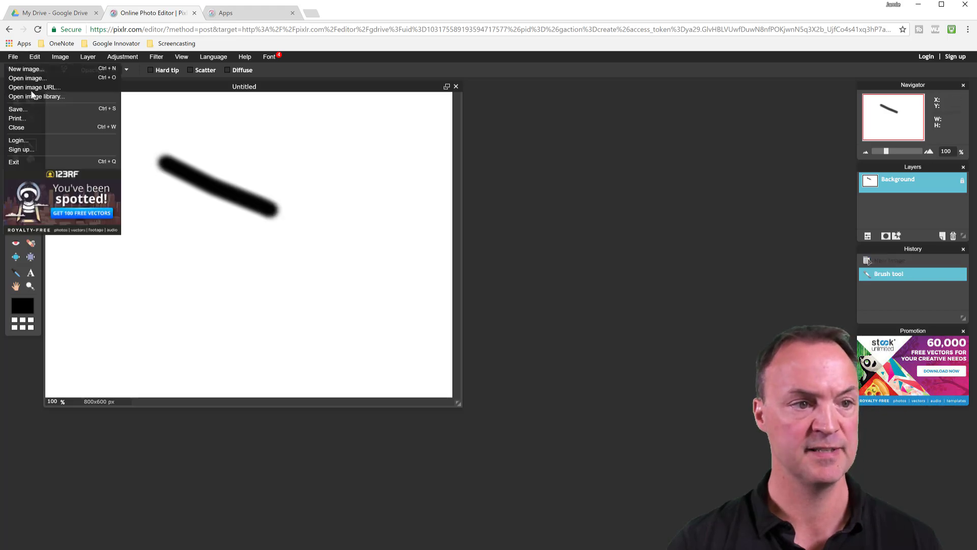
left_click(17, 109)
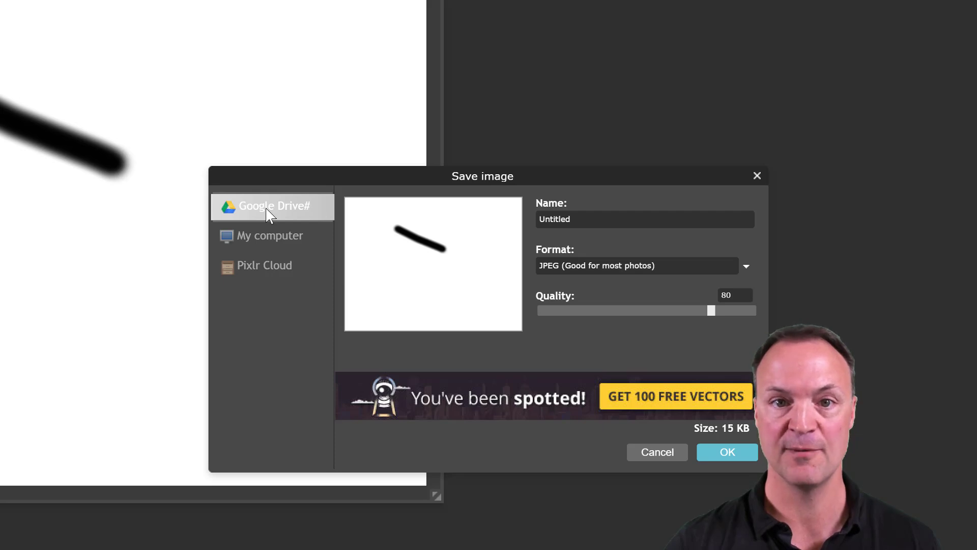
left_click(611, 220)
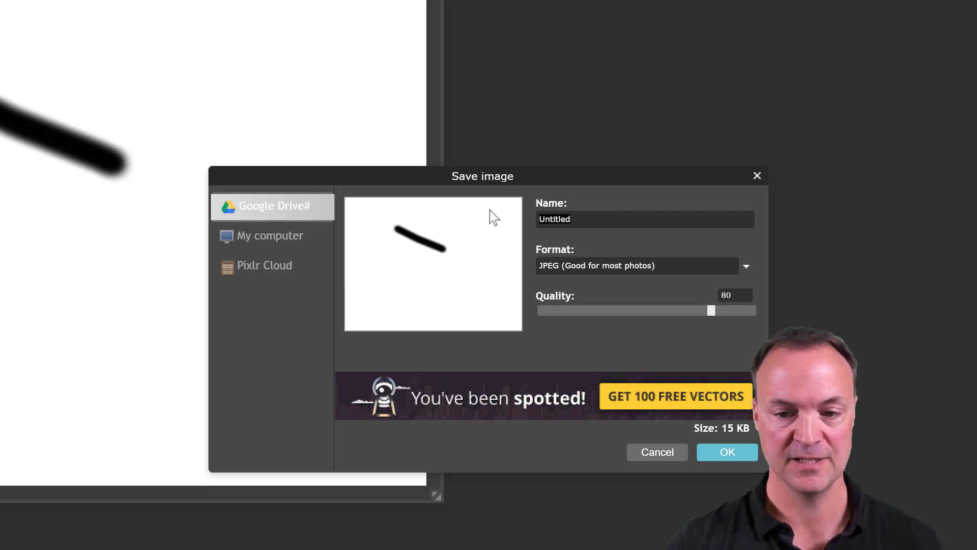
left_click(607, 215)
key("BackSpace")
key("BackSpace")
key("BackSpace")
key("BackSpace")
key("BackSpace")
key("BackSpace")
key("BackSpace")
key("BackSpace")
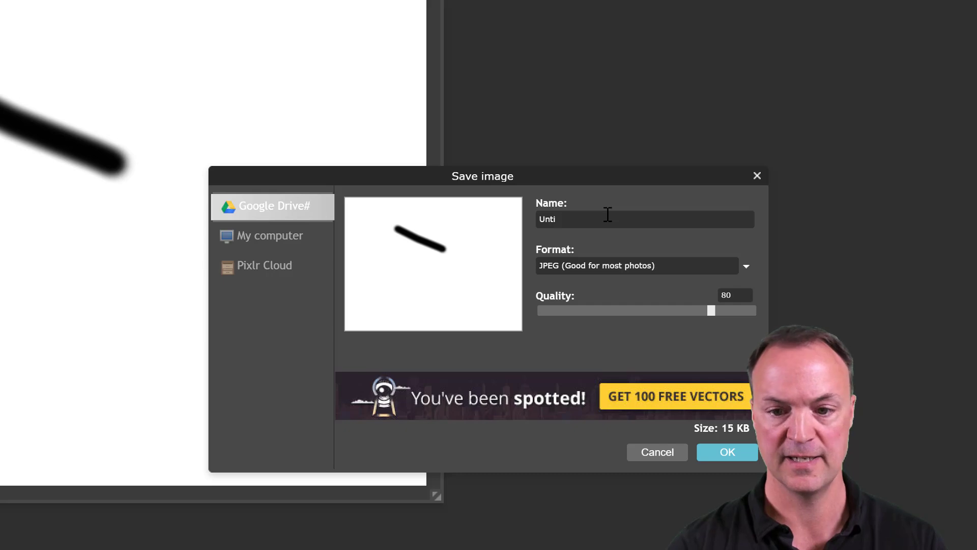
type("test")
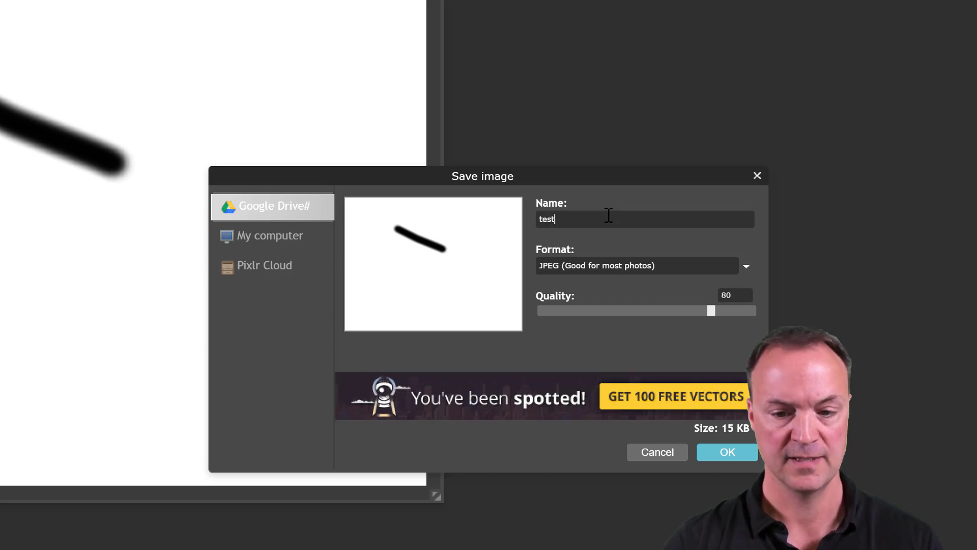
type(" 1")
left_click(712, 451)
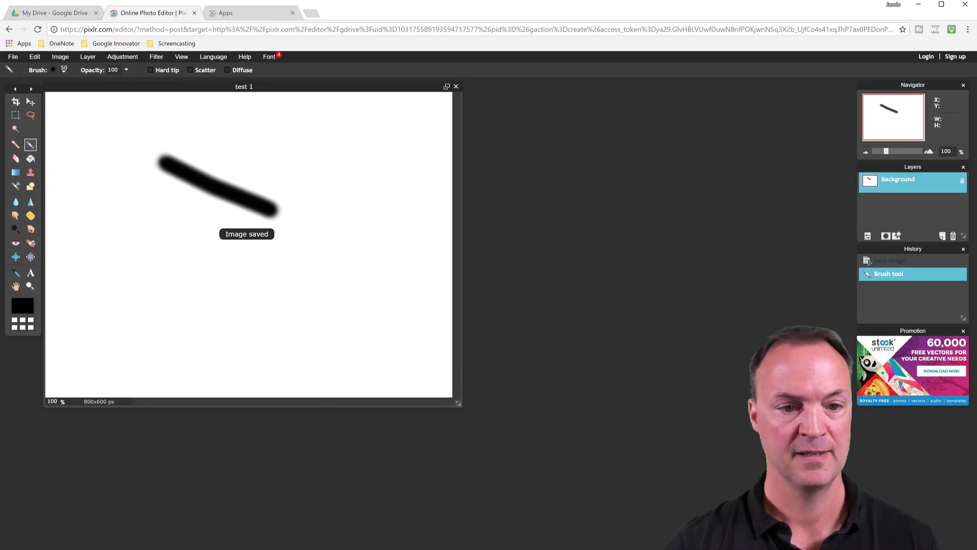
Return to My Drive and scroll through the Files grid to find test 1.jpg
left_click(71, 14)
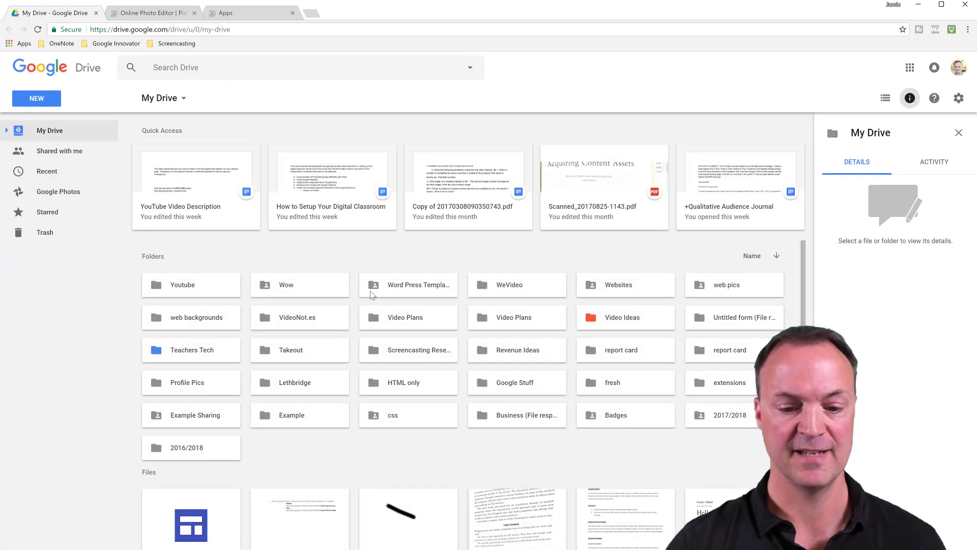
scroll(399, 306, "down", 5)
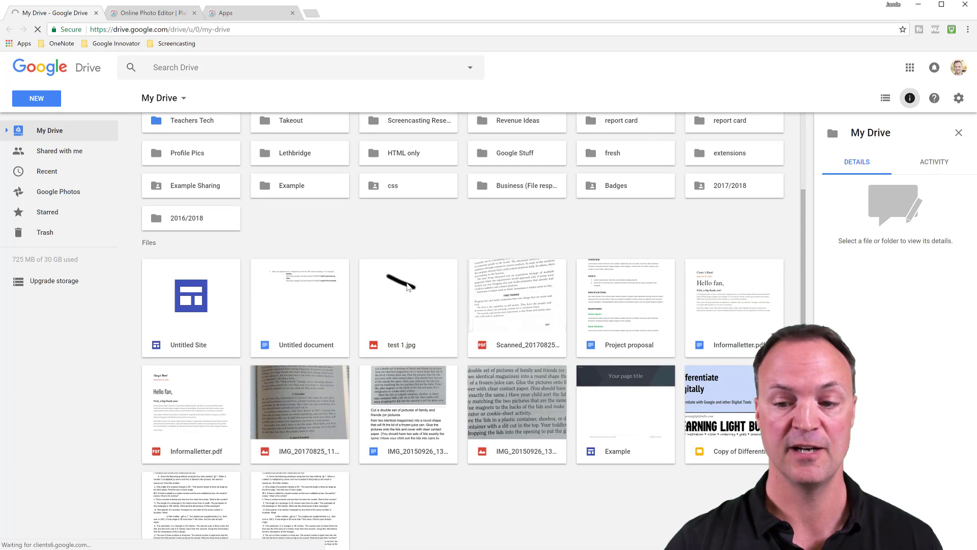
scroll(417, 311, "up", 5)
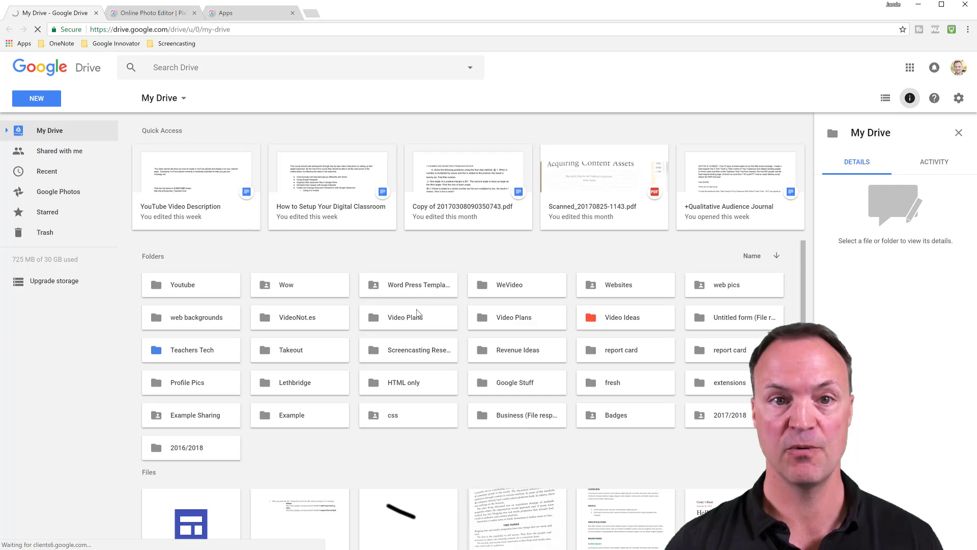